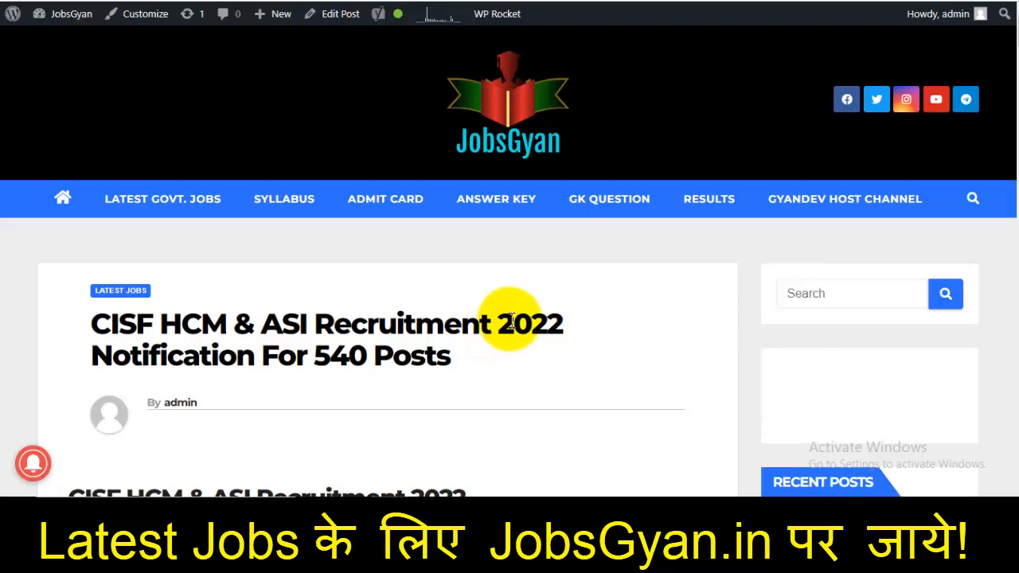
Review the 540-post count, the minimum age of 18 years and the 12th Pass eligibility
left_click_drag(317, 357, 368, 351)
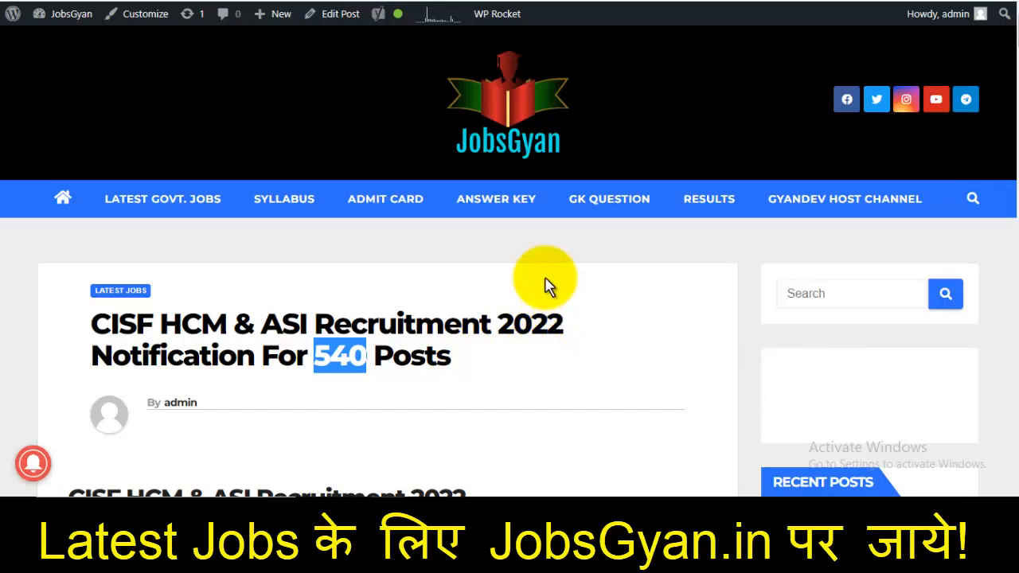
scroll(546, 285, "down", 5)
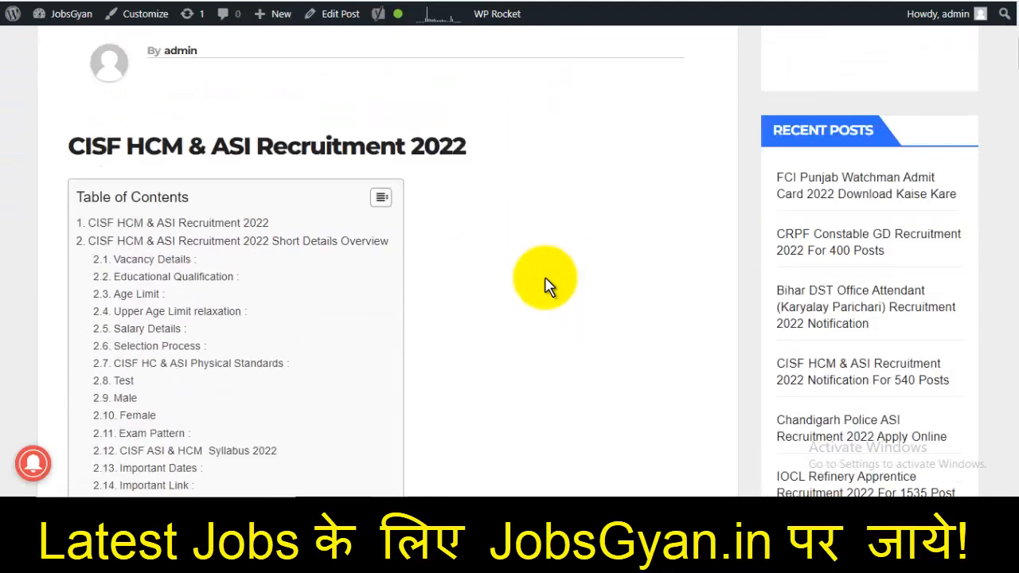
scroll(546, 285, "down", 4)
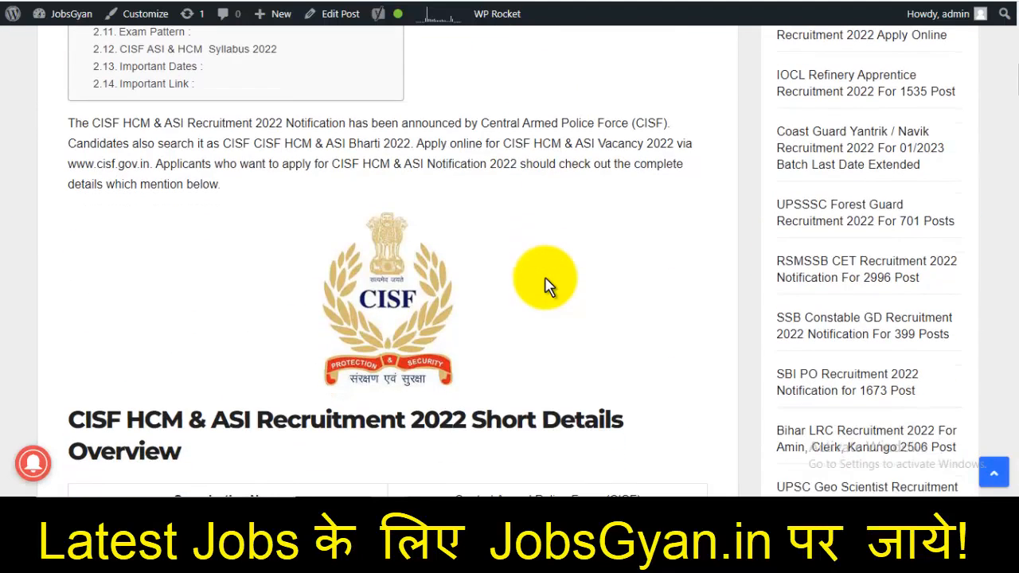
scroll(547, 285, "down", 5)
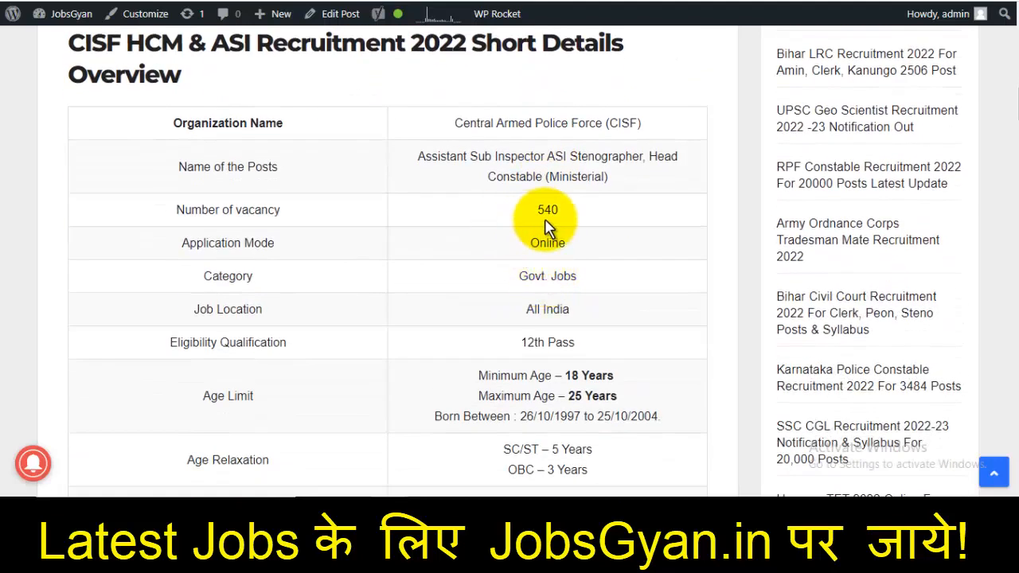
left_click_drag(618, 156, 682, 183)
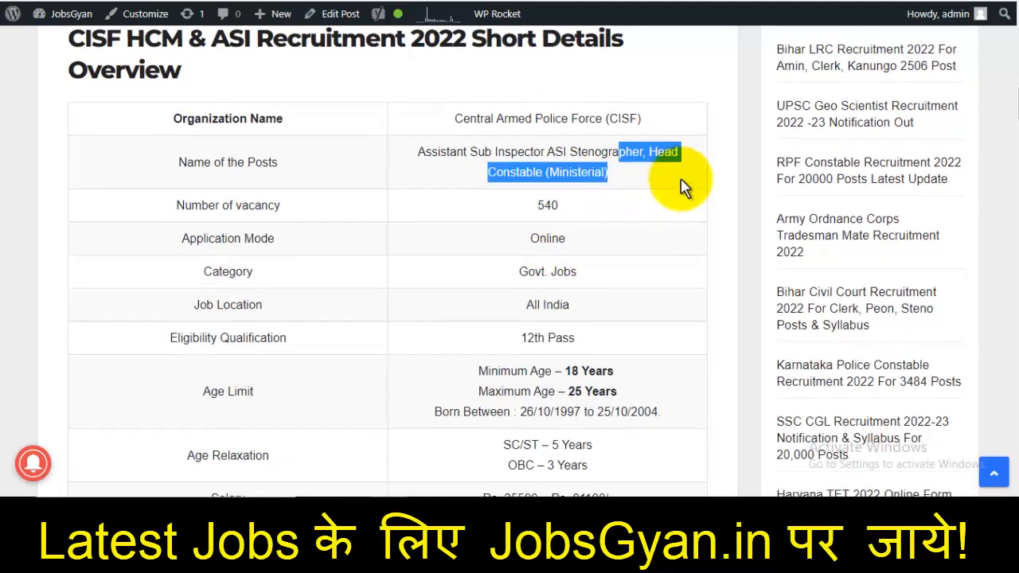
scroll(648, 295, "down", 1)
left_click_drag(567, 304, 653, 315)
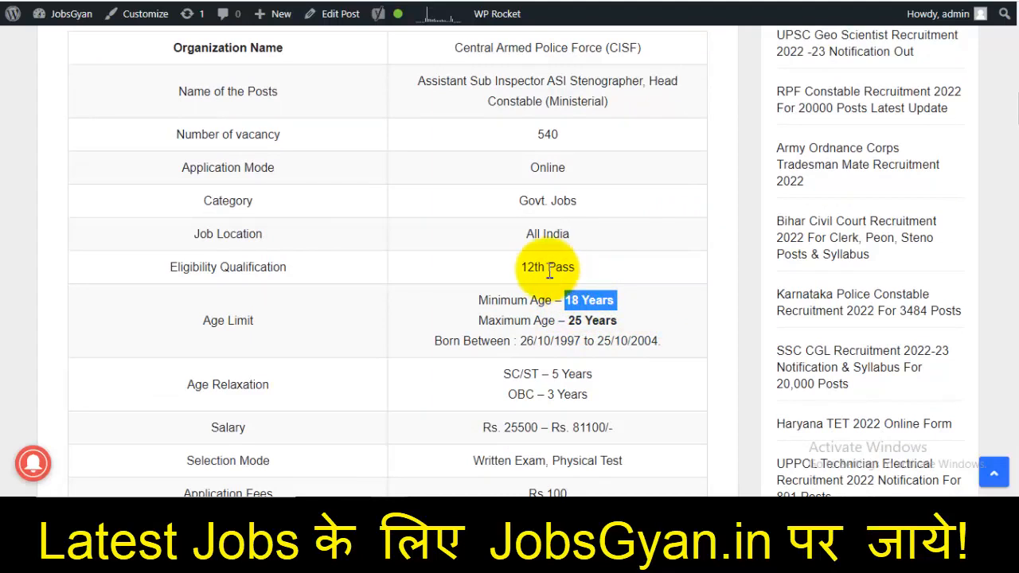
left_click_drag(535, 268, 641, 265)
scroll(641, 265, "down", 4)
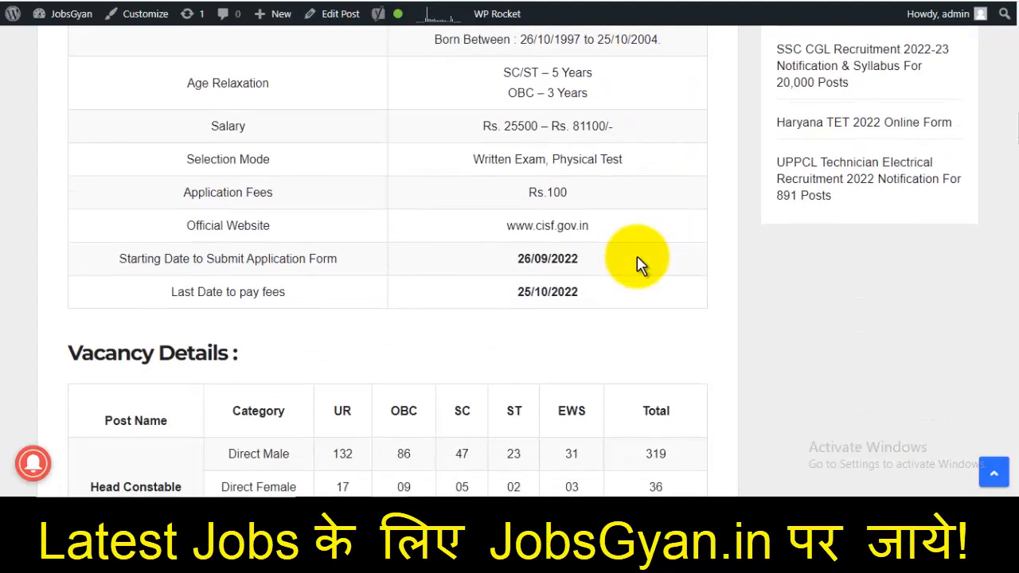
Review the Head Constable vacancy figures and the important dates further down the post
left_click_drag(518, 301, 605, 310)
scroll(605, 310, "down", 4)
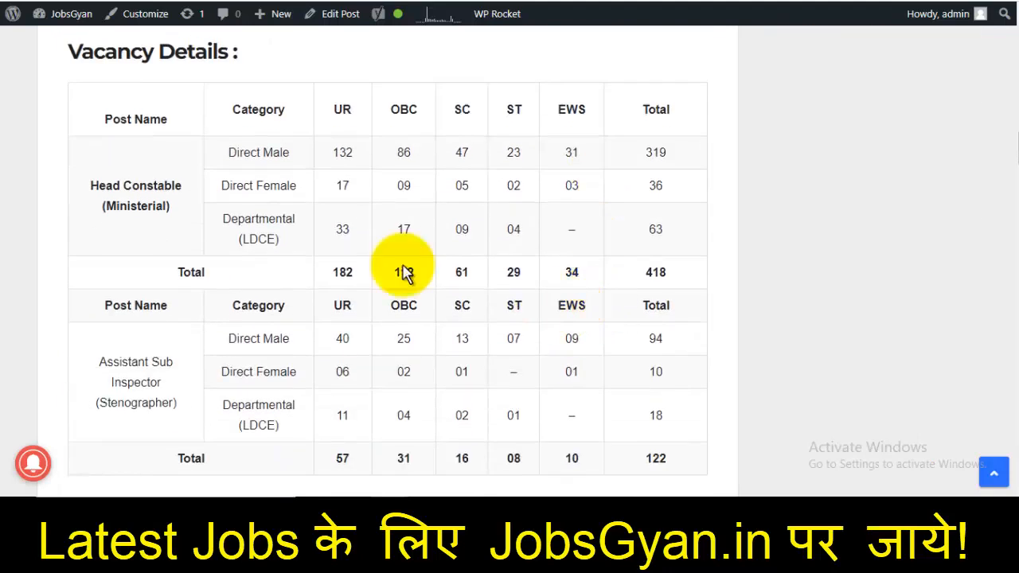
left_click_drag(246, 170, 625, 195)
scroll(473, 305, "down", 4)
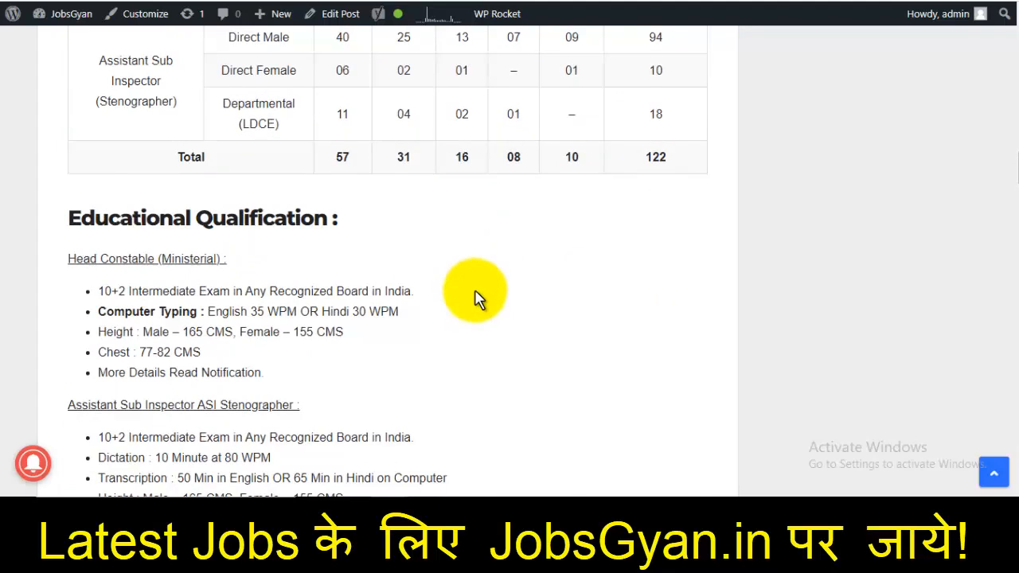
scroll(477, 296, "down", 2)
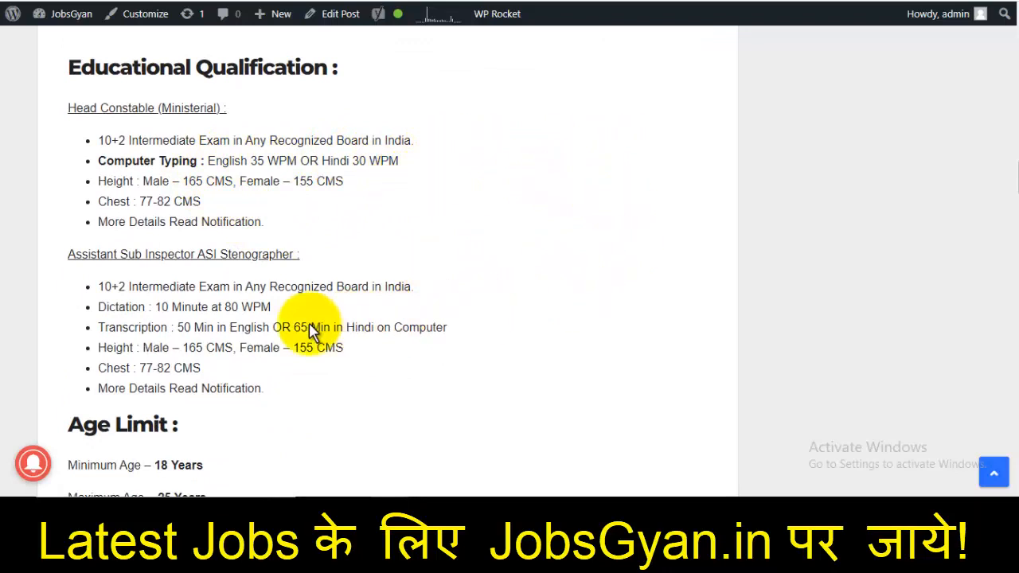
left_click_drag(185, 306, 360, 324)
scroll(484, 282, "down", 10)
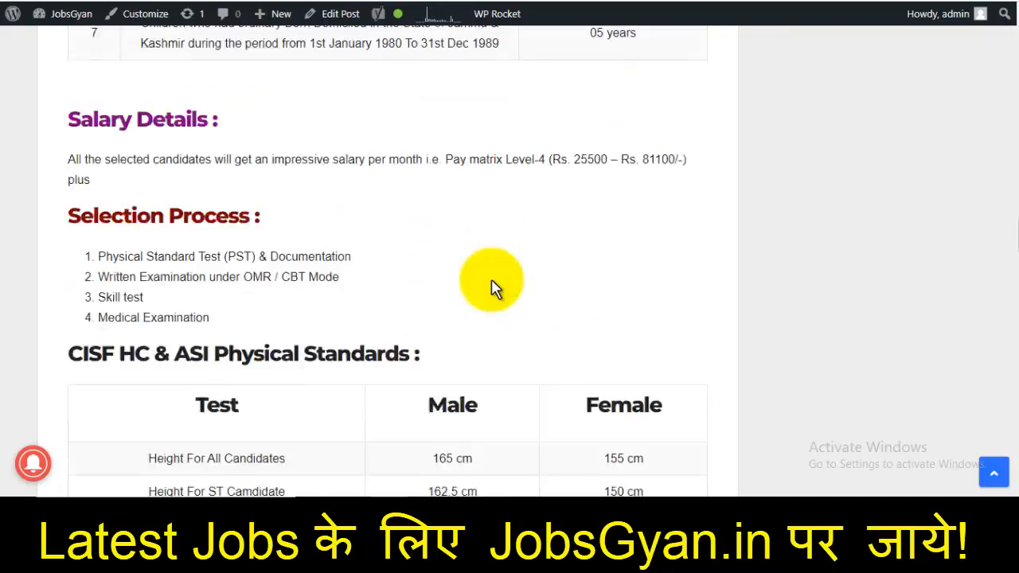
scroll(491, 282, "down", 20)
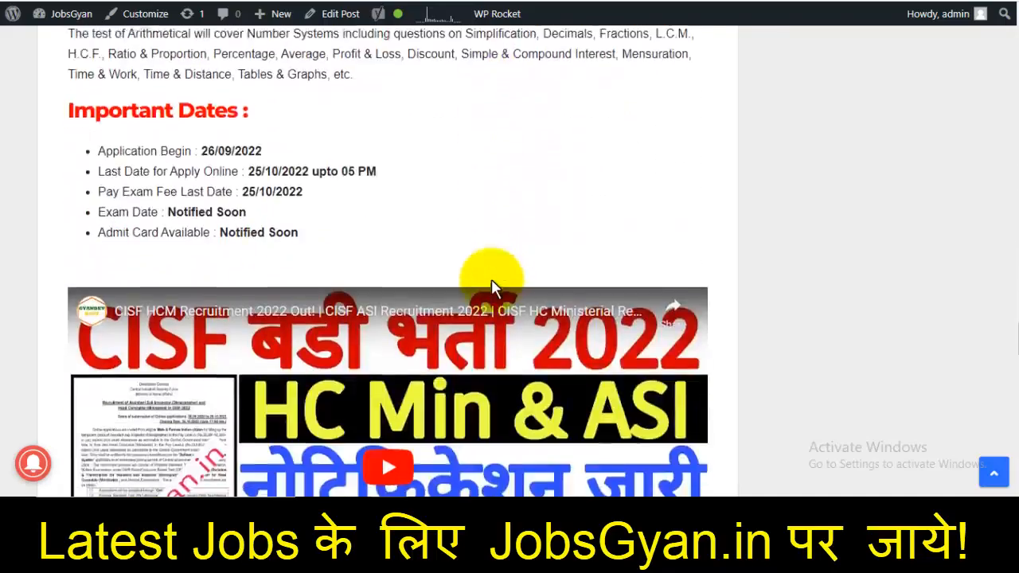
scroll(491, 283, "down", 8)
scroll(491, 285, "up", 2)
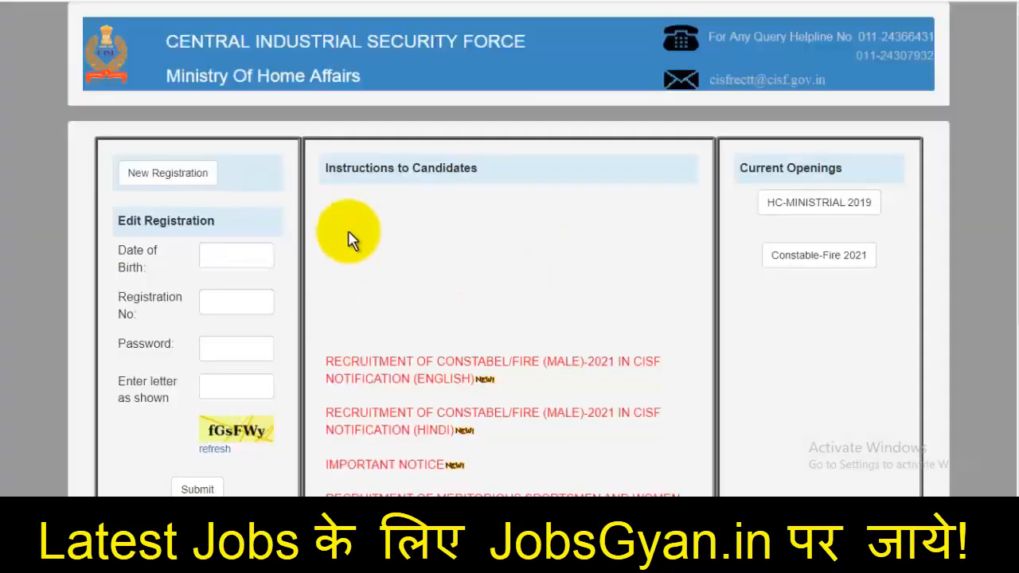
Start a new candidate registration and zoom the form to 110%
scroll(352, 234, "down", 3)
scroll(353, 234, "up", 3)
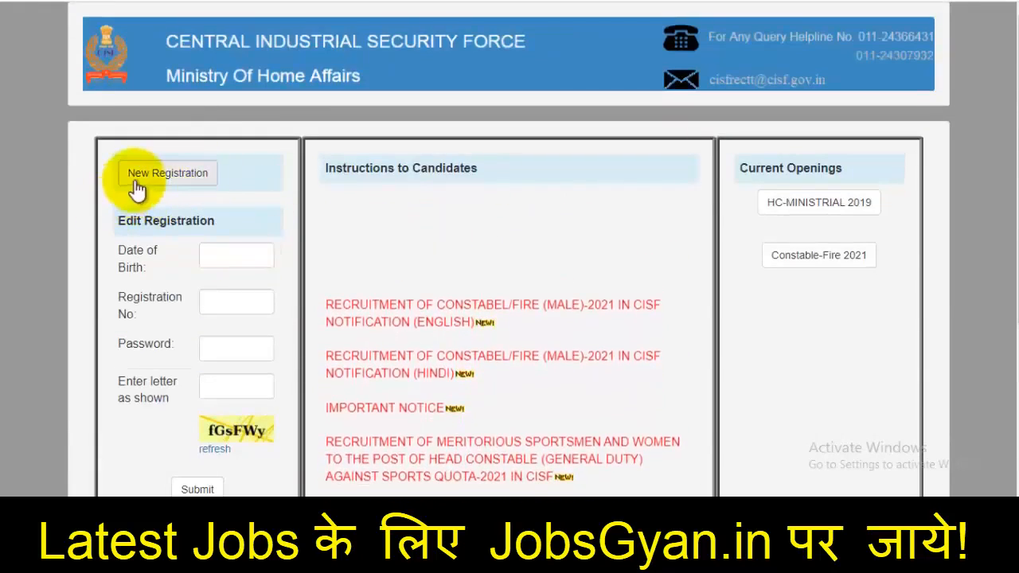
left_click(150, 185)
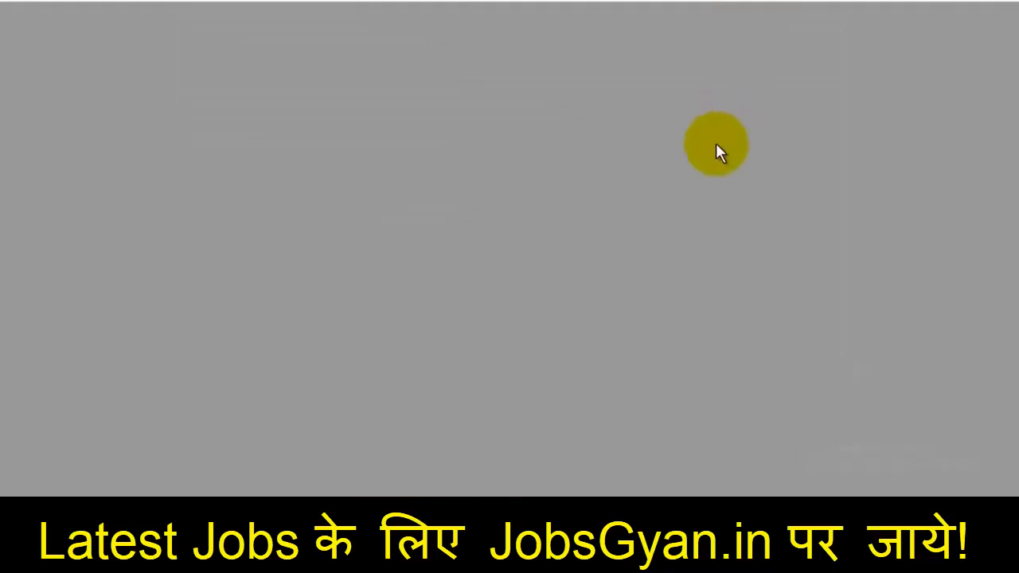
scroll(598, 229, "down", 1)
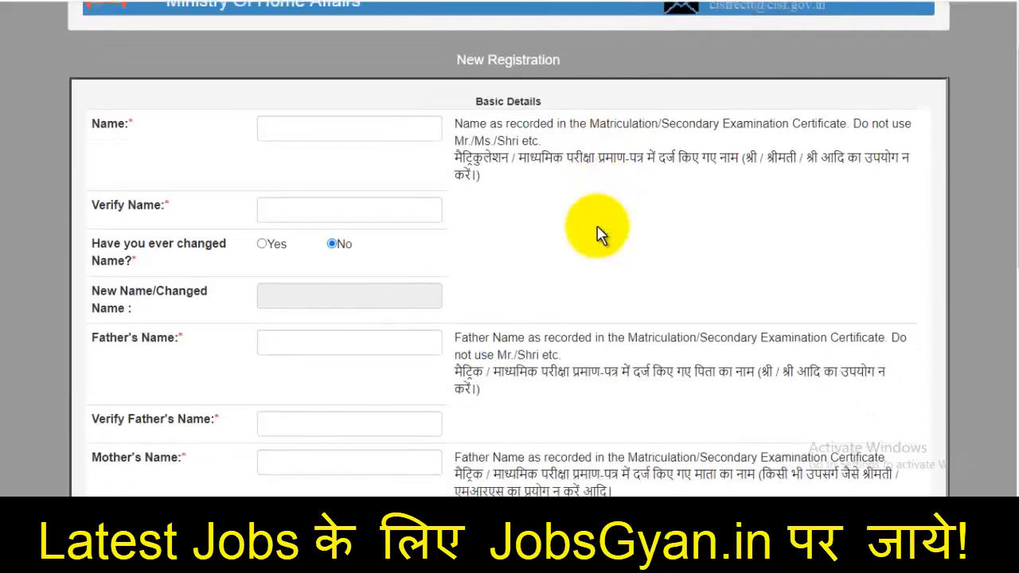
key("ctrl+plus")
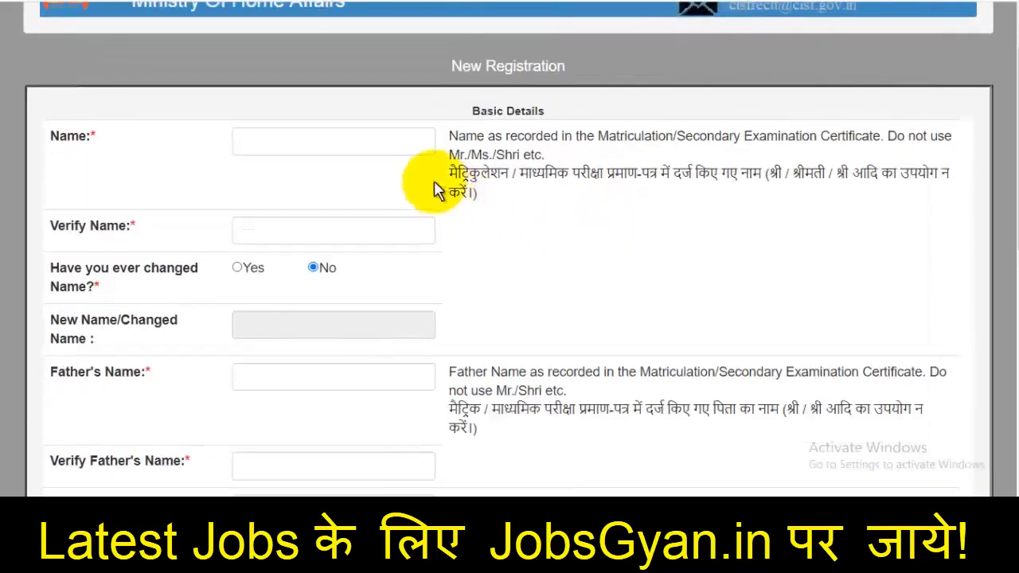
Enter and verify the candidate's name, and answer No to having changed name
left_click(344, 141)
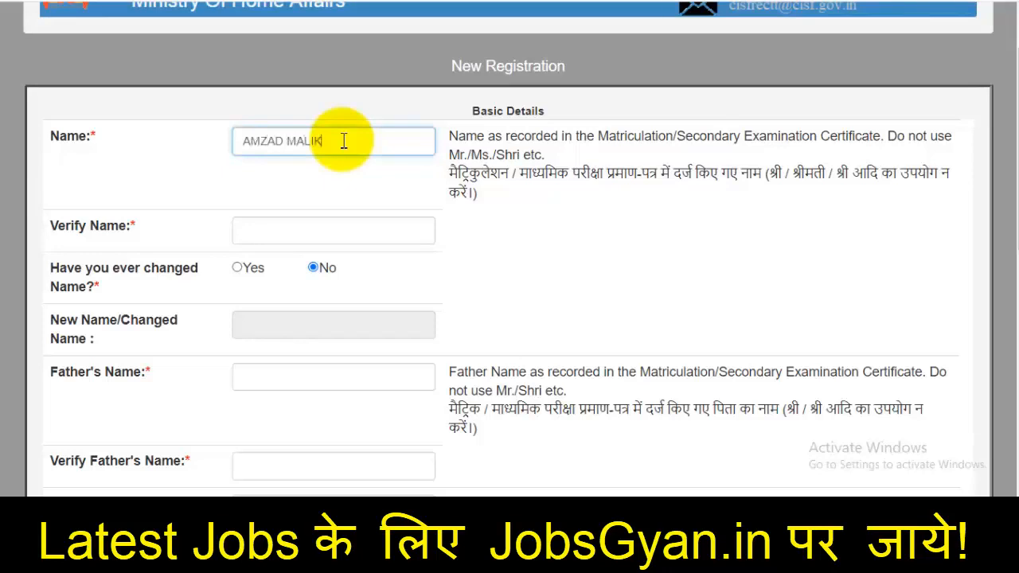
left_click(261, 227)
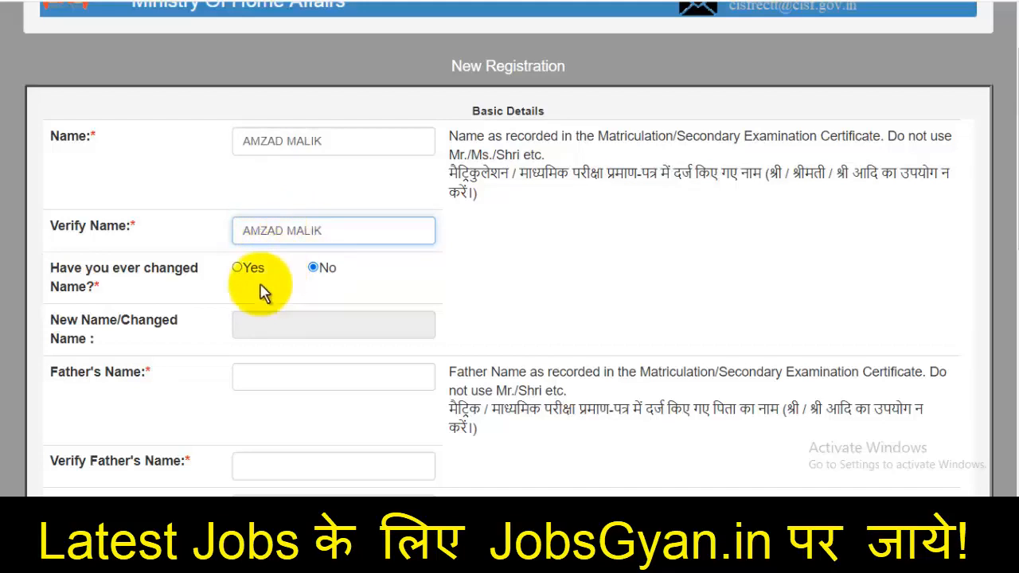
left_click(237, 268)
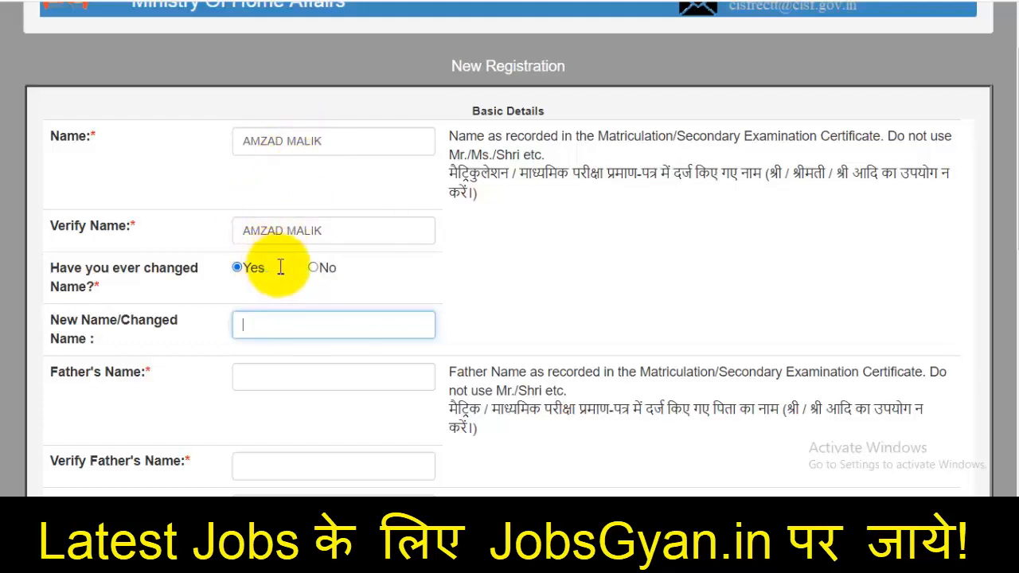
left_click(318, 271)
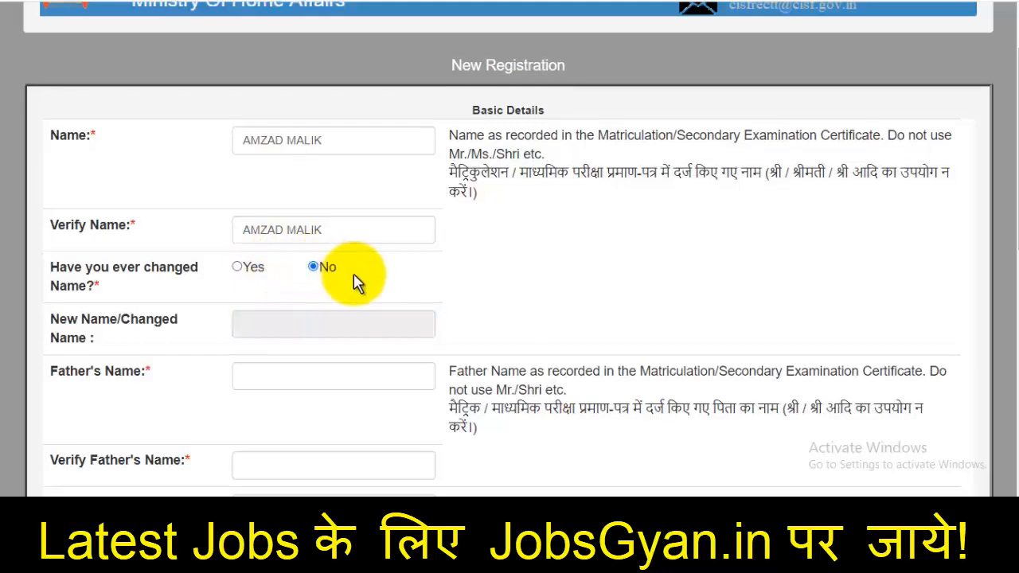
scroll(353, 278, "down", 2)
Enter and verify the father's name, then enter the mother's name
left_click(312, 230)
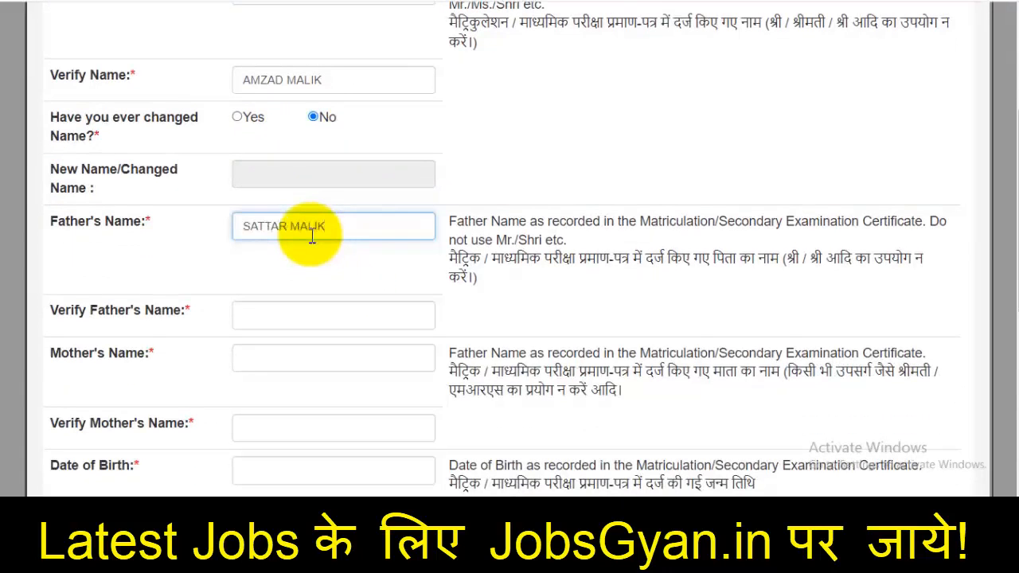
scroll(310, 232, "down", 2)
left_click(282, 164)
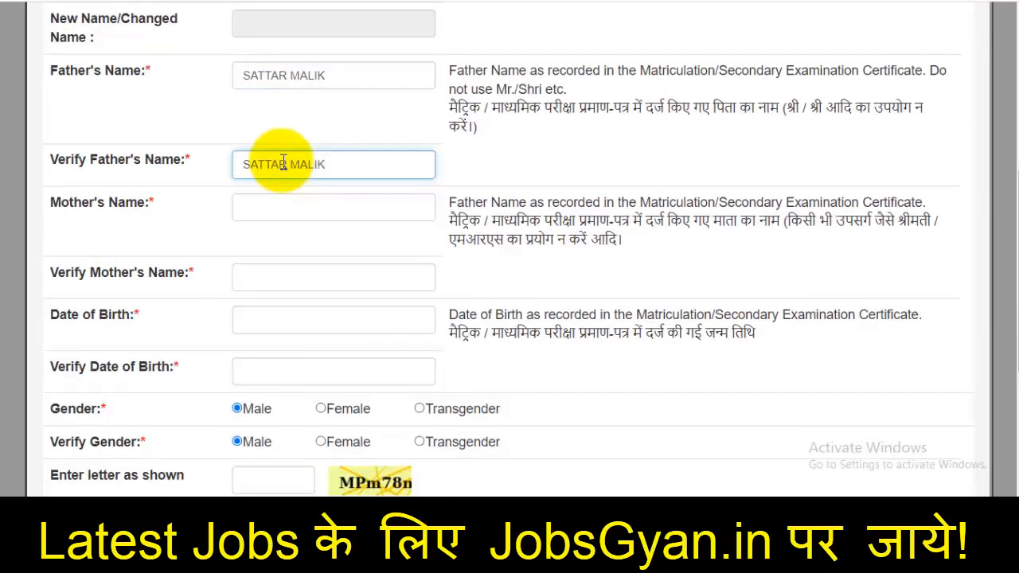
left_click(291, 209)
type("SAZADA")
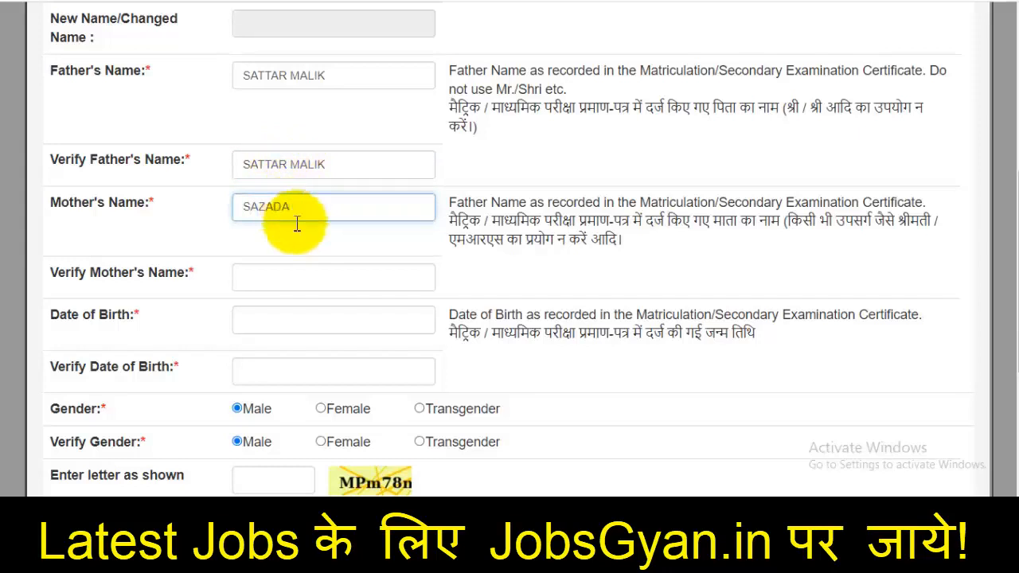
left_click(301, 276)
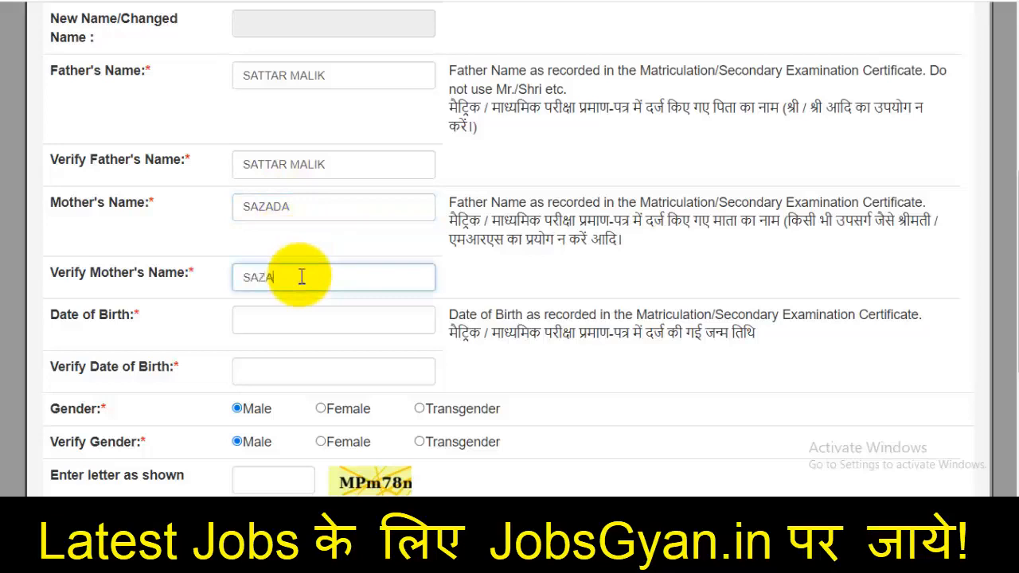
Pick 2 May 2002 as the date of birth in the calendar
scroll(299, 255, "down", 2)
left_click(295, 164)
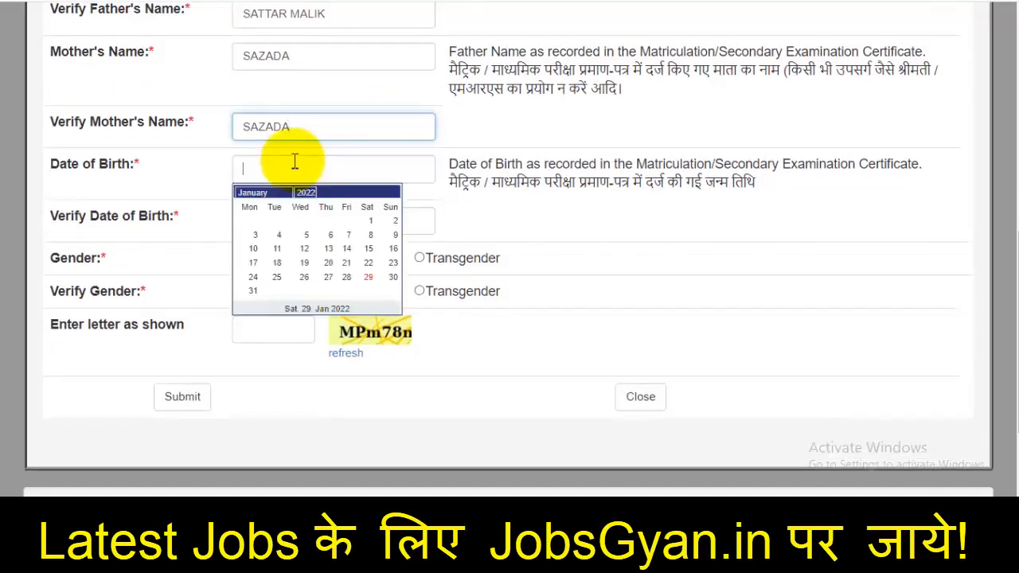
left_click(338, 193)
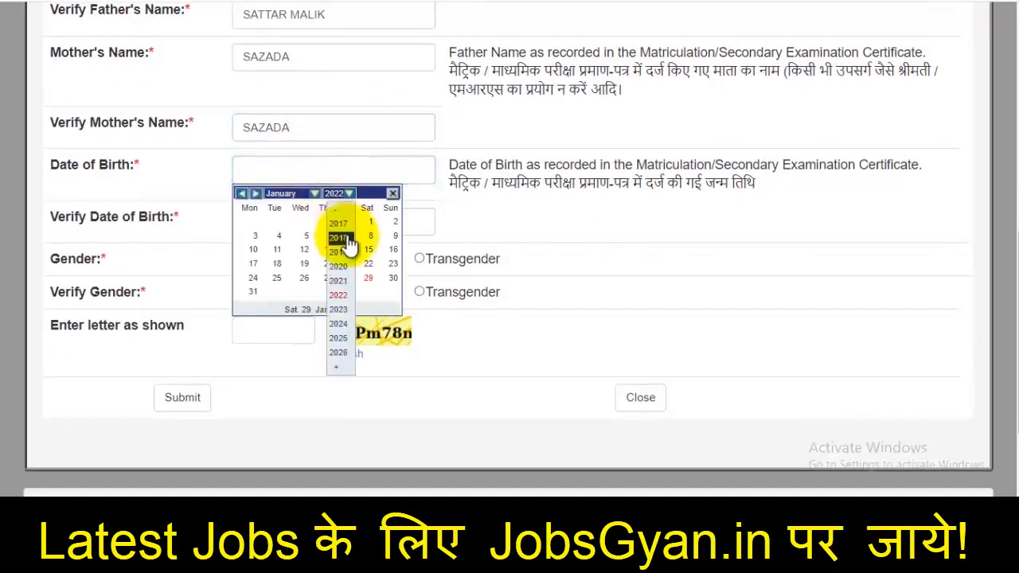
scroll(444, 294, "up", 4)
scroll(414, 294, "down", 4)
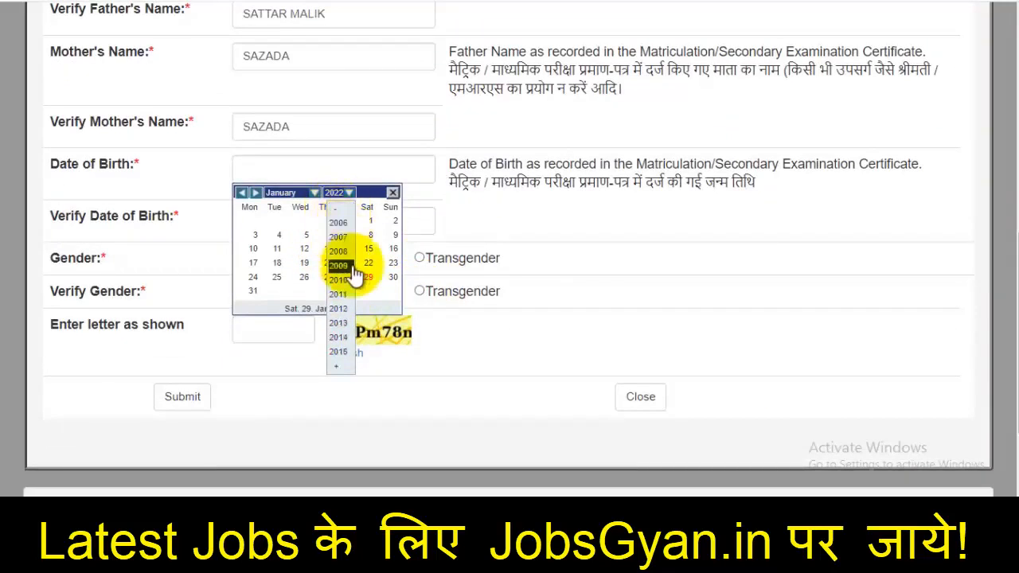
left_click(343, 210)
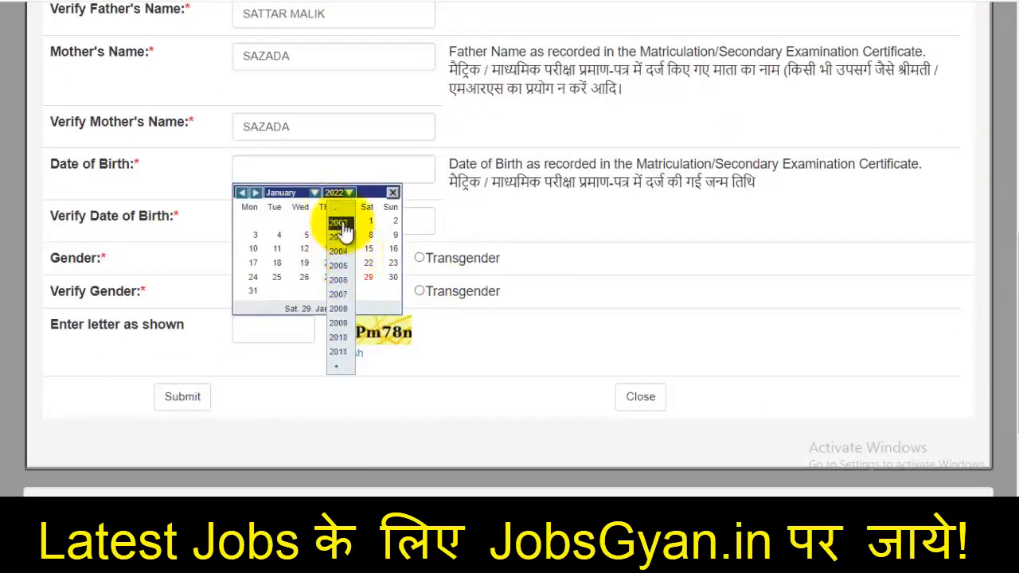
left_click(341, 223)
left_click(289, 193)
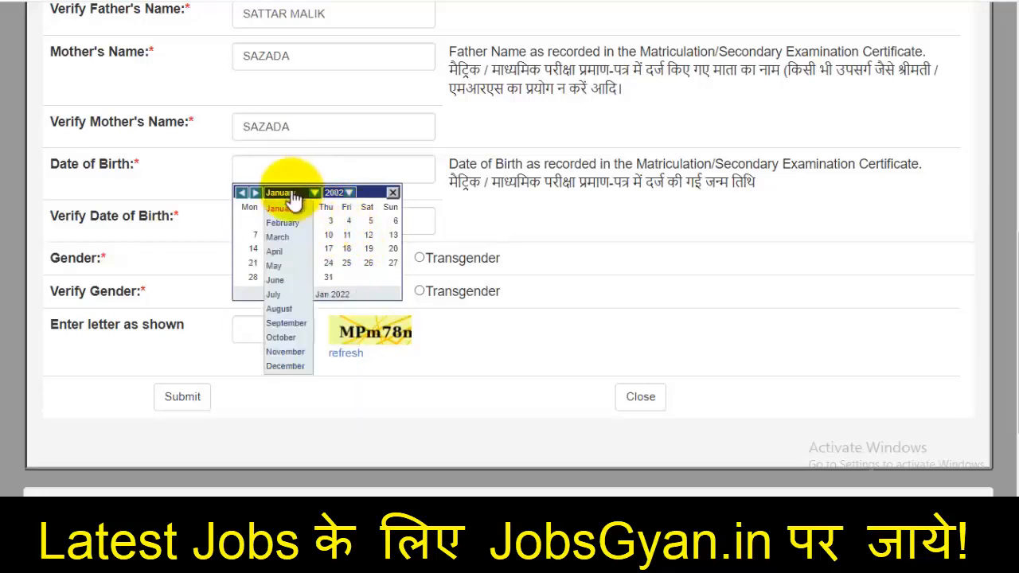
left_click(292, 268)
left_click(330, 221)
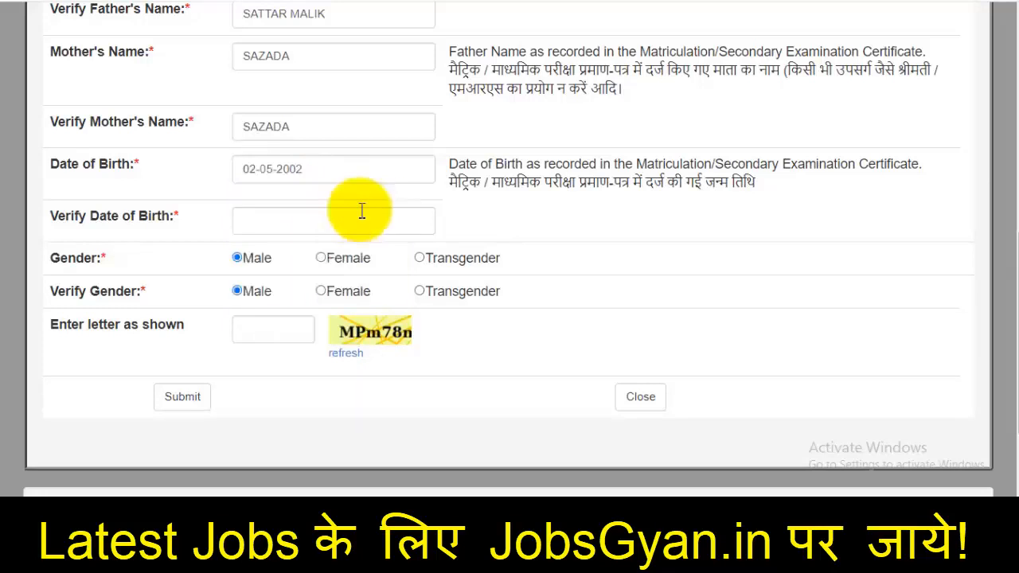
Close the Verify DOB calendar unselected and proceed to the Personal Details Form
left_click(305, 225)
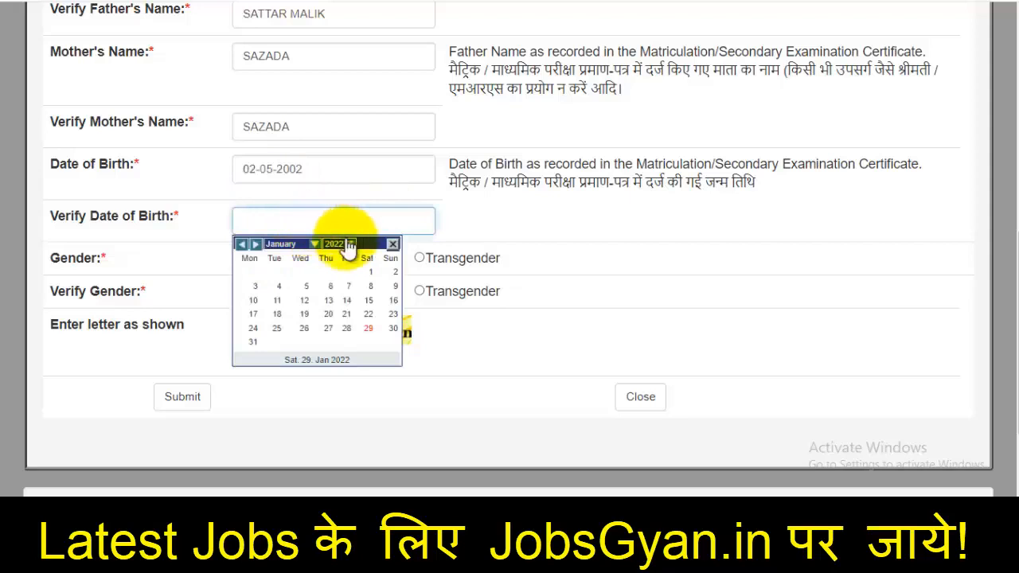
left_click(339, 244)
scroll(342, 296, "up", 4)
scroll(383, 318, "down", 4)
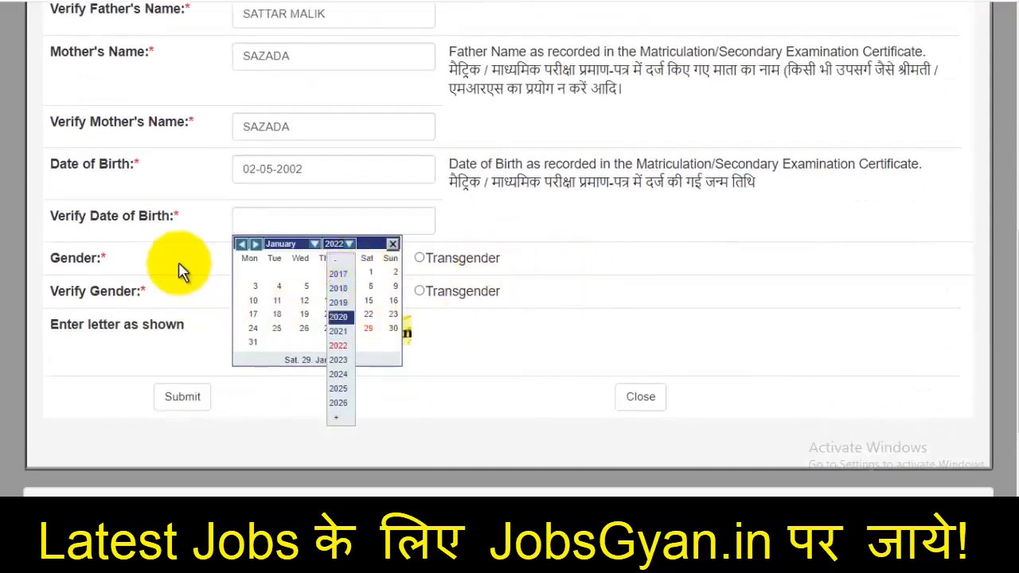
left_click(393, 244)
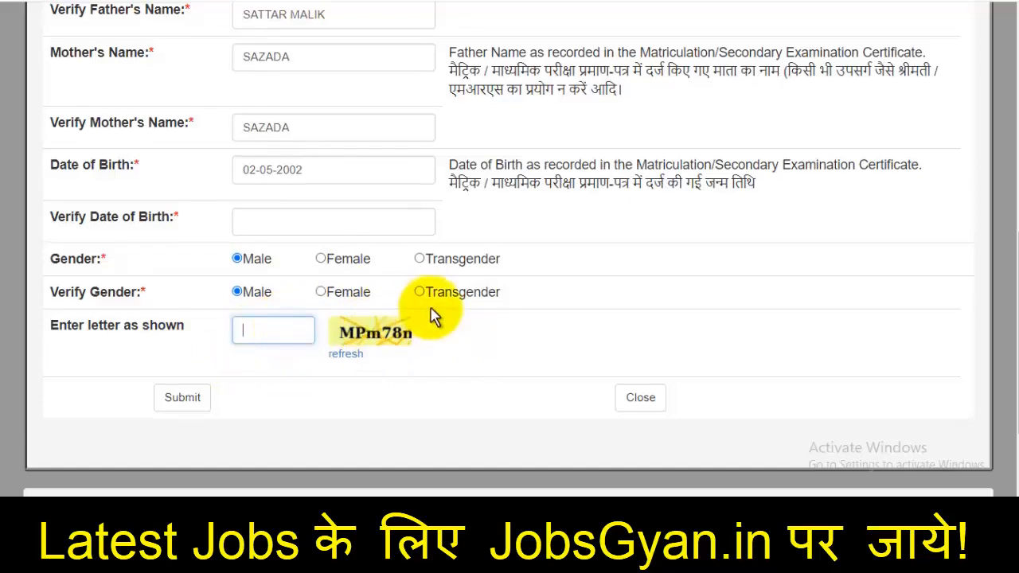
scroll(433, 314, "up", 5)
scroll(382, 250, "up", 2)
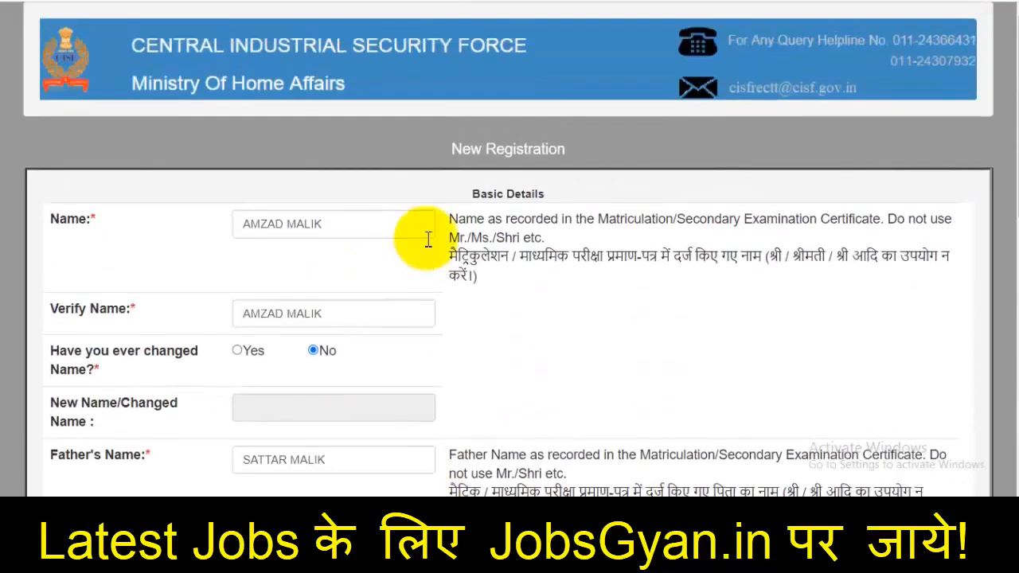
scroll(427, 239, "down", 6)
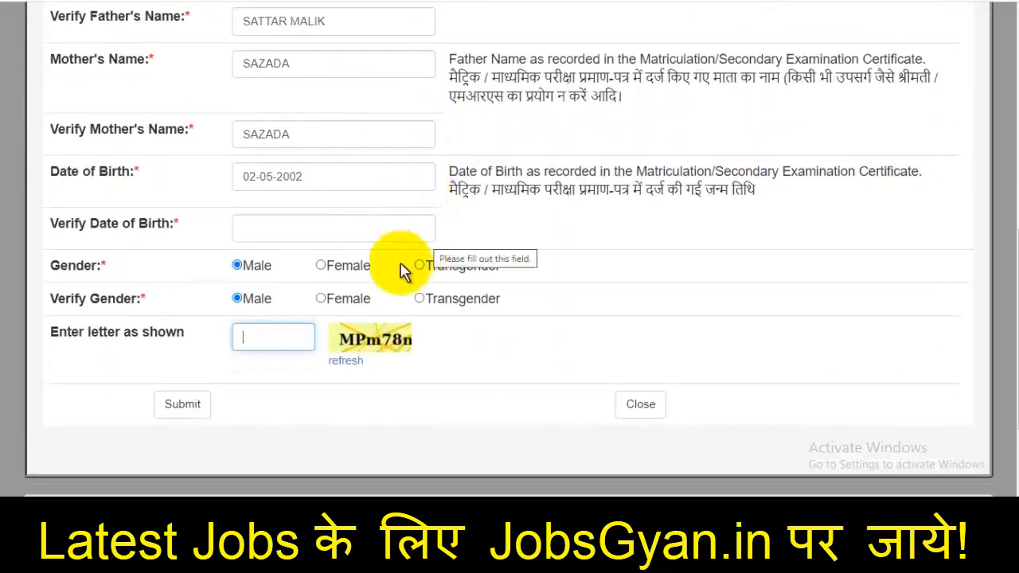
scroll(307, 317, "down", 1)
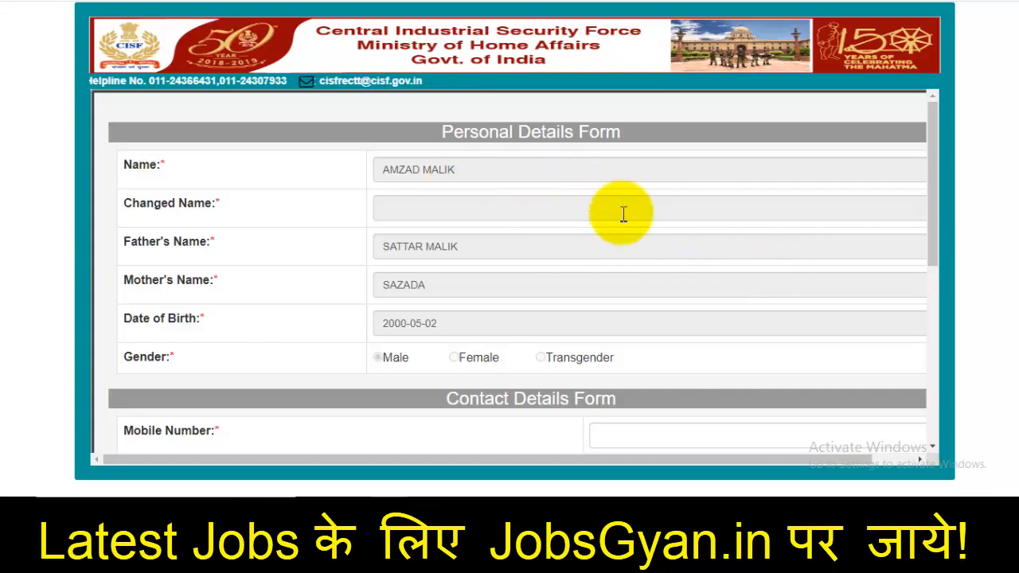
Enter the candidate's mobile number and begin confirming it
scroll(623, 214, "down", 2)
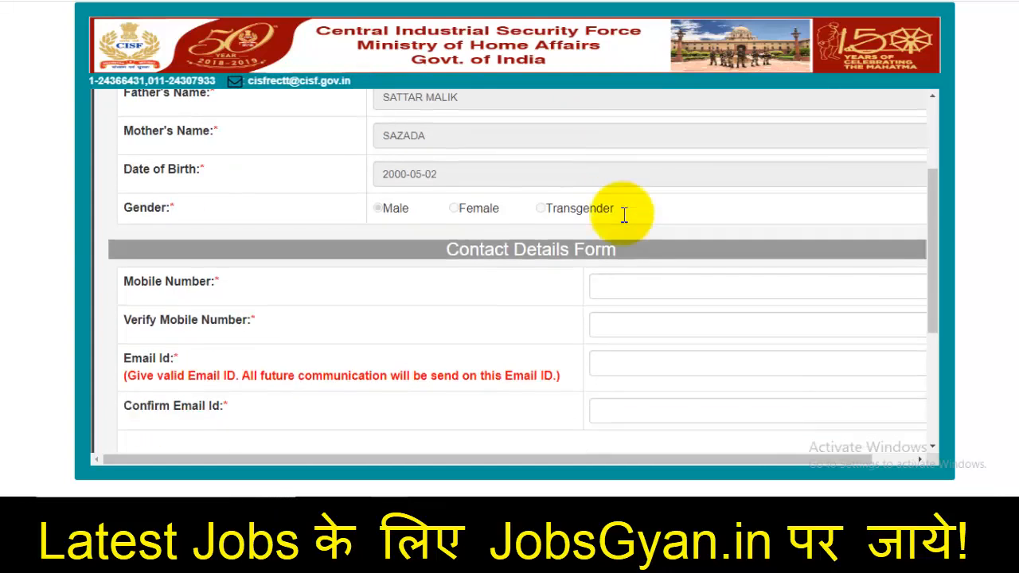
scroll(674, 254, "down", 2)
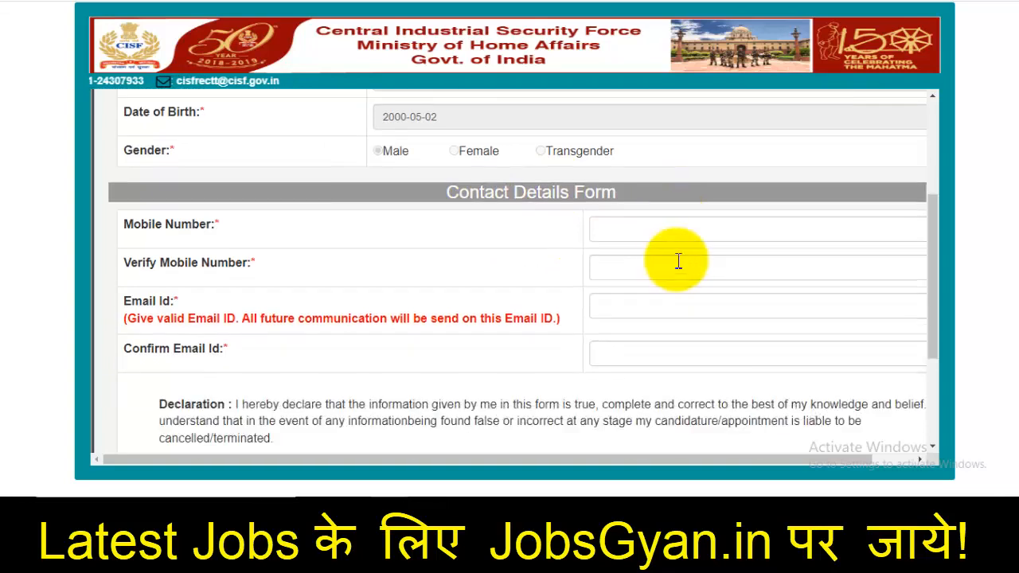
left_click(641, 144)
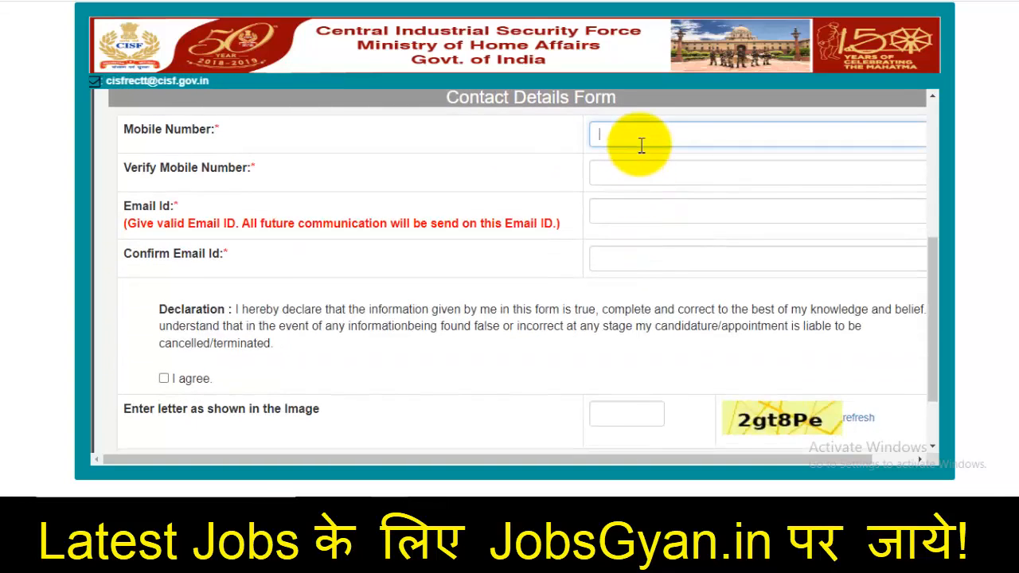
type("99")
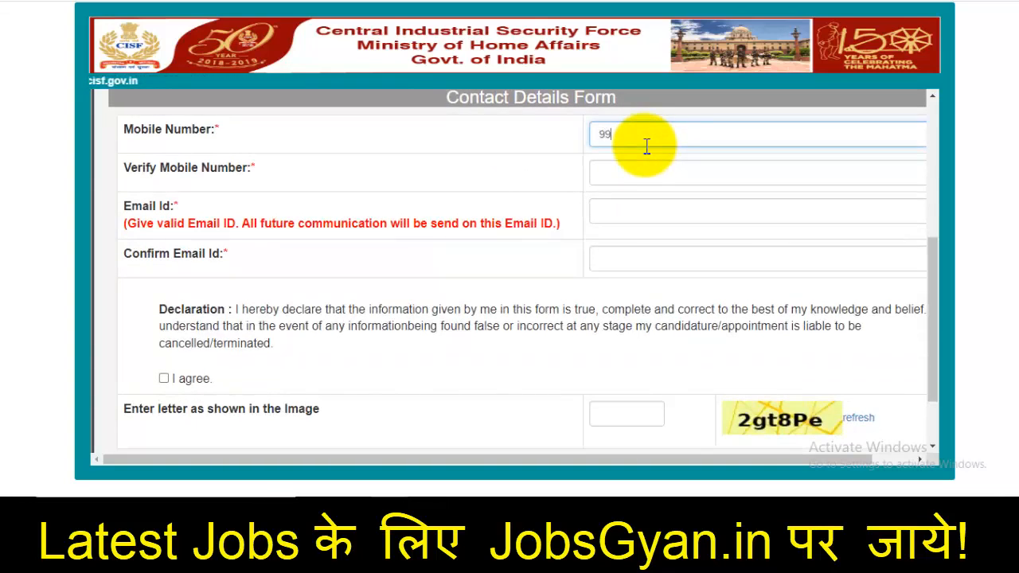
type("99999999")
left_click(634, 169)
type("99")
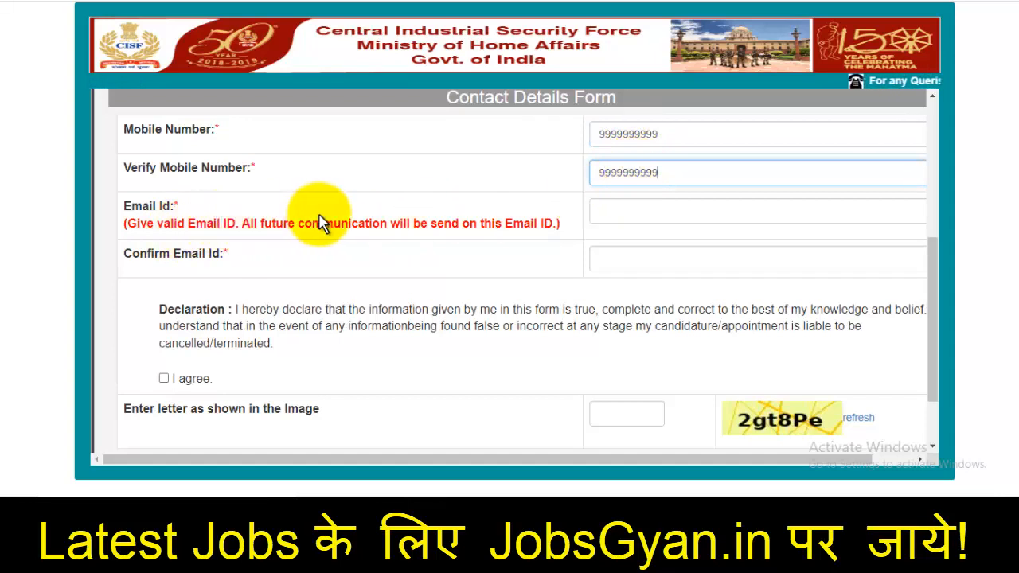
Enter the candidate's e-mail address, accept the declaration and fill the captcha
left_click(645, 208)
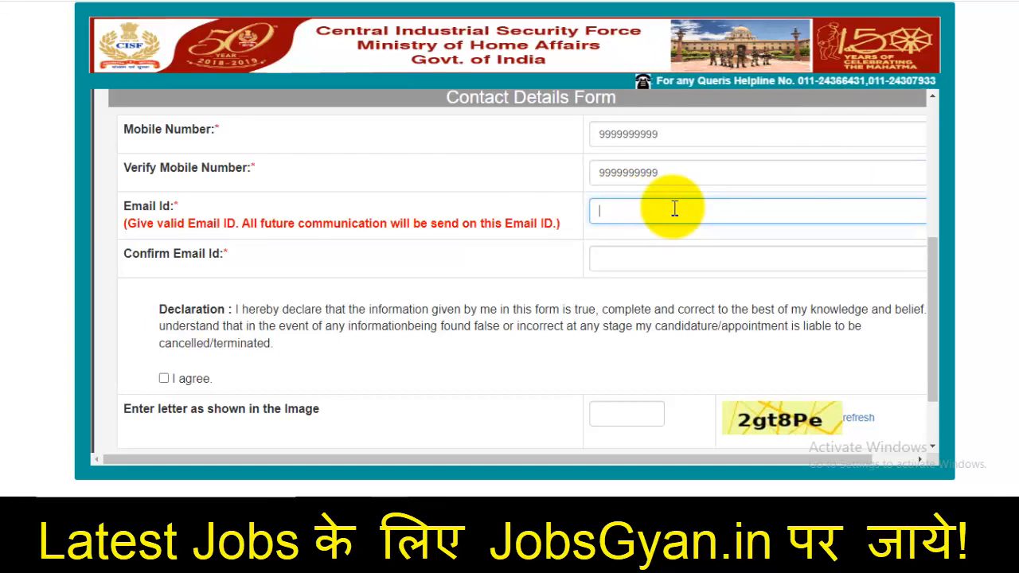
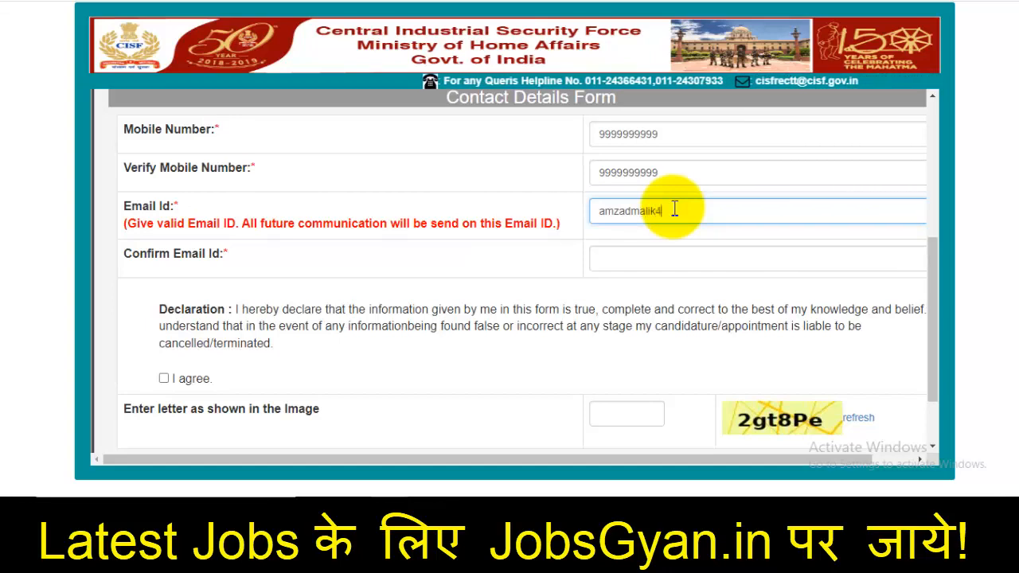
left_click(667, 252)
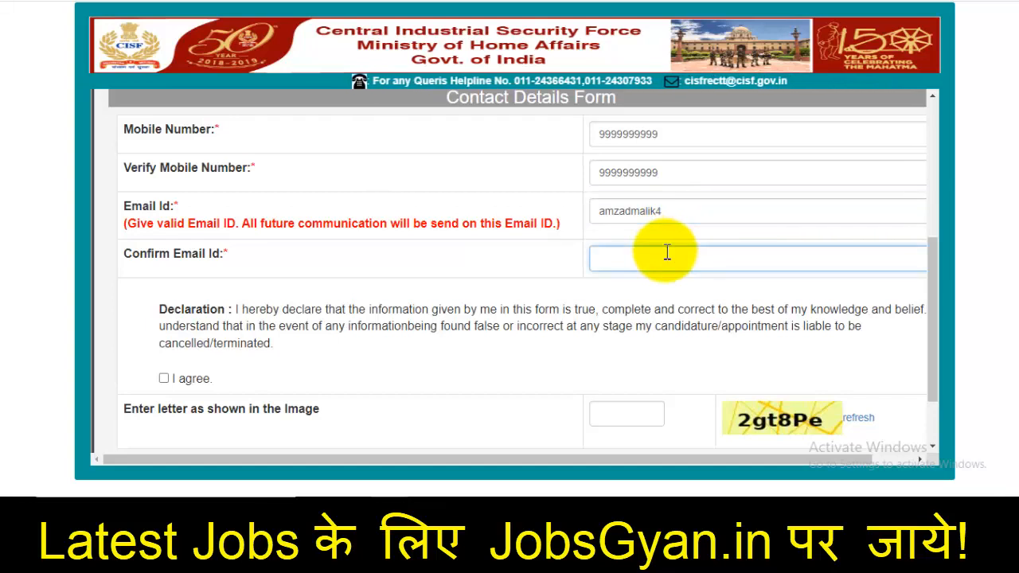
scroll(665, 253, "down", 2)
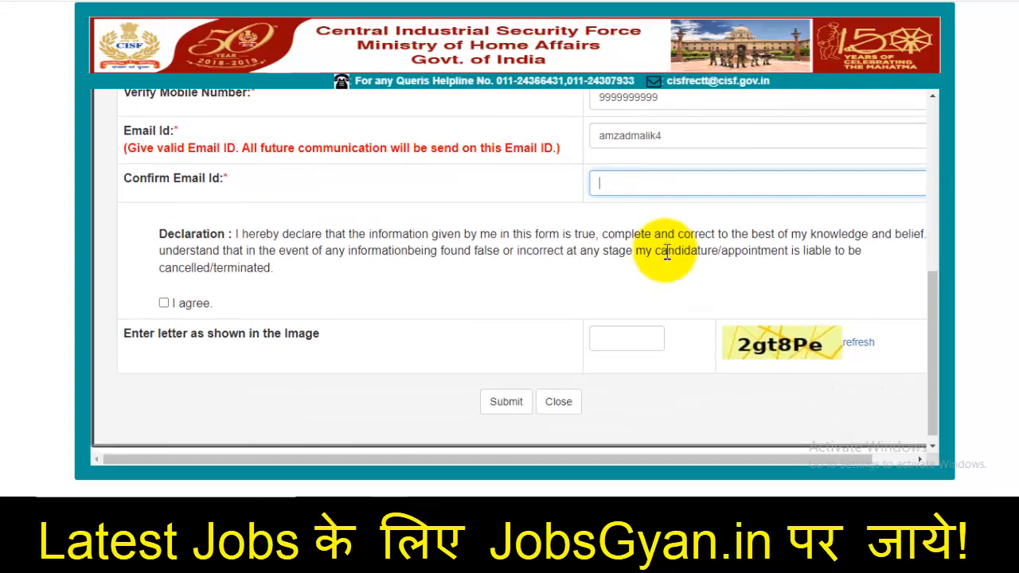
left_click(166, 304)
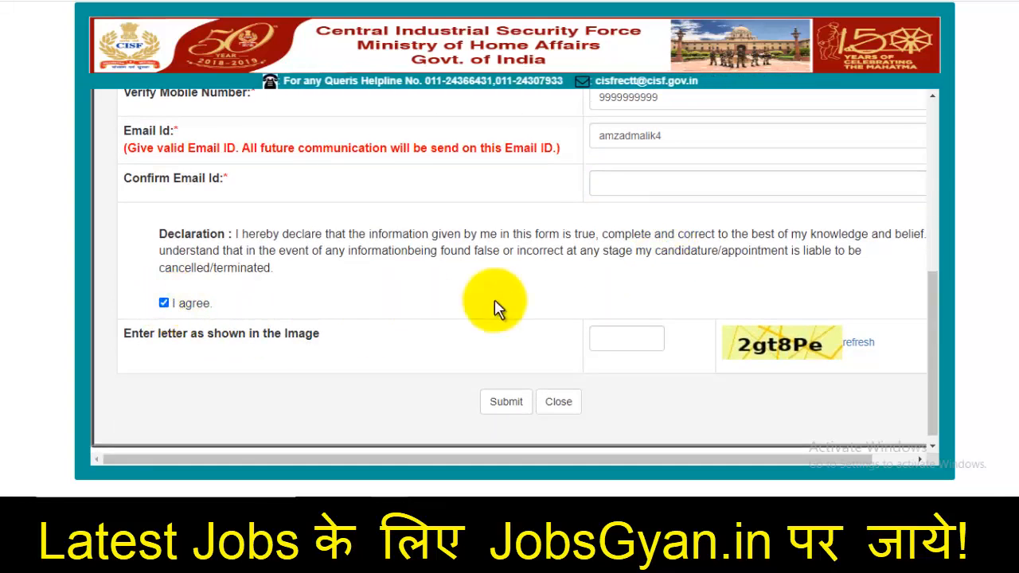
left_click(649, 340)
scroll(589, 239, "up", 15)
scroll(585, 235, "down", 15)
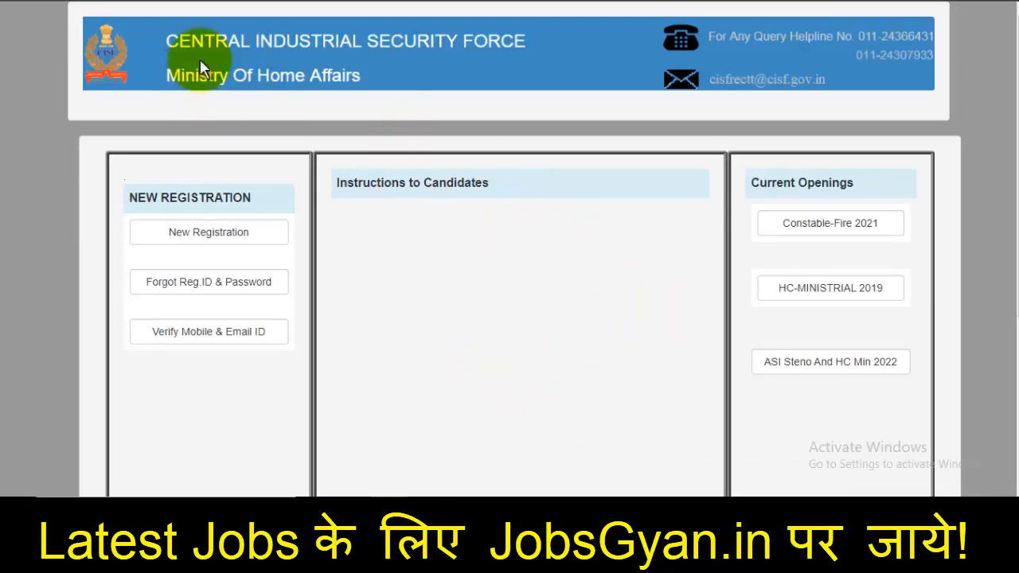
scroll(378, 137, "down", 2)
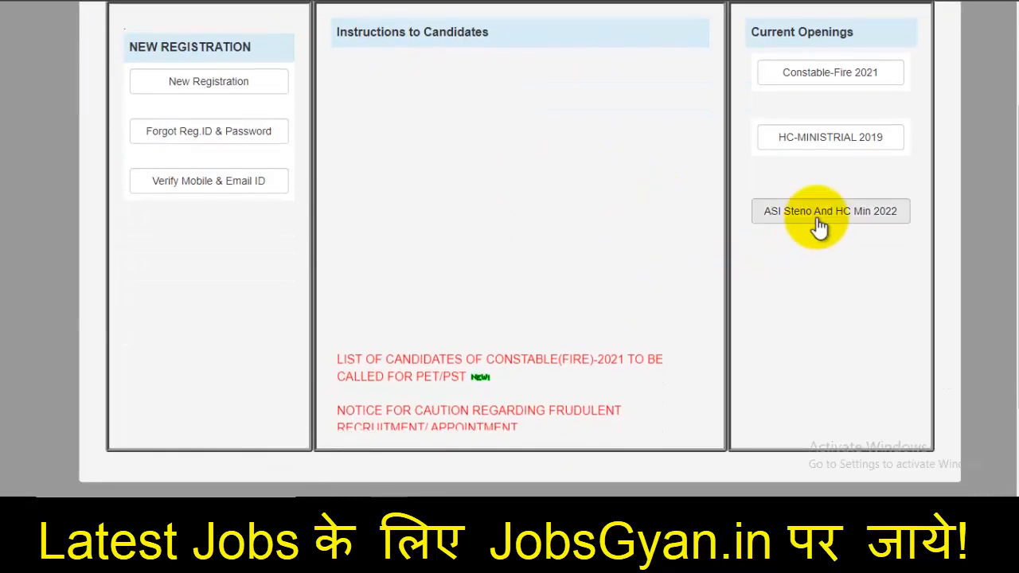
left_click(861, 215)
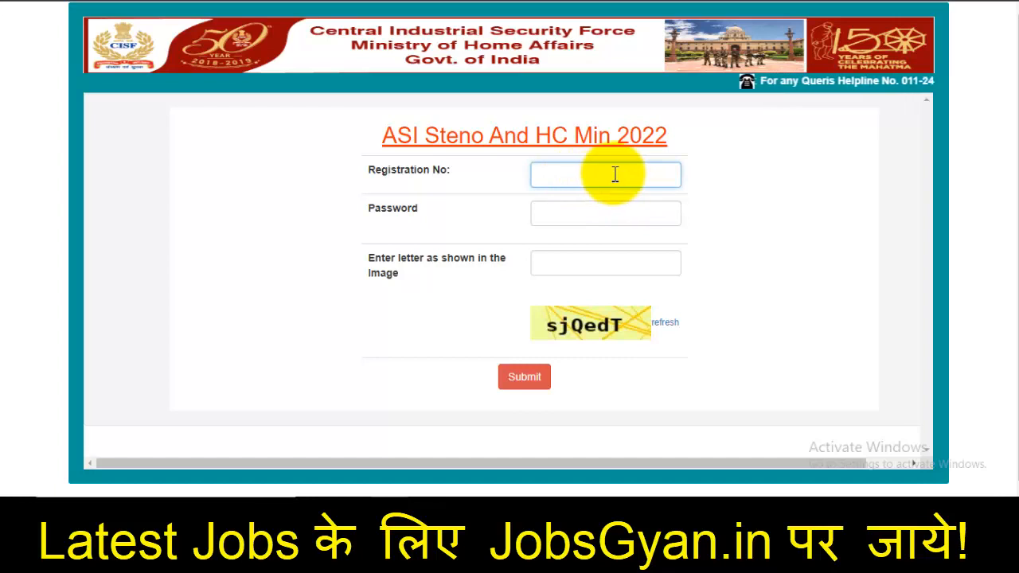
left_click(598, 220)
left_click(613, 261)
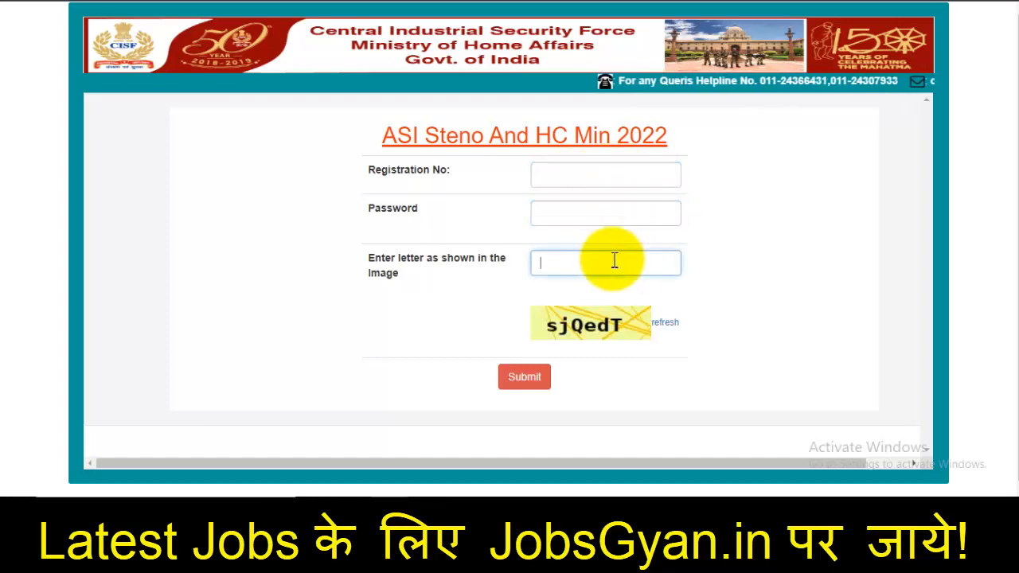
left_click(391, 514)
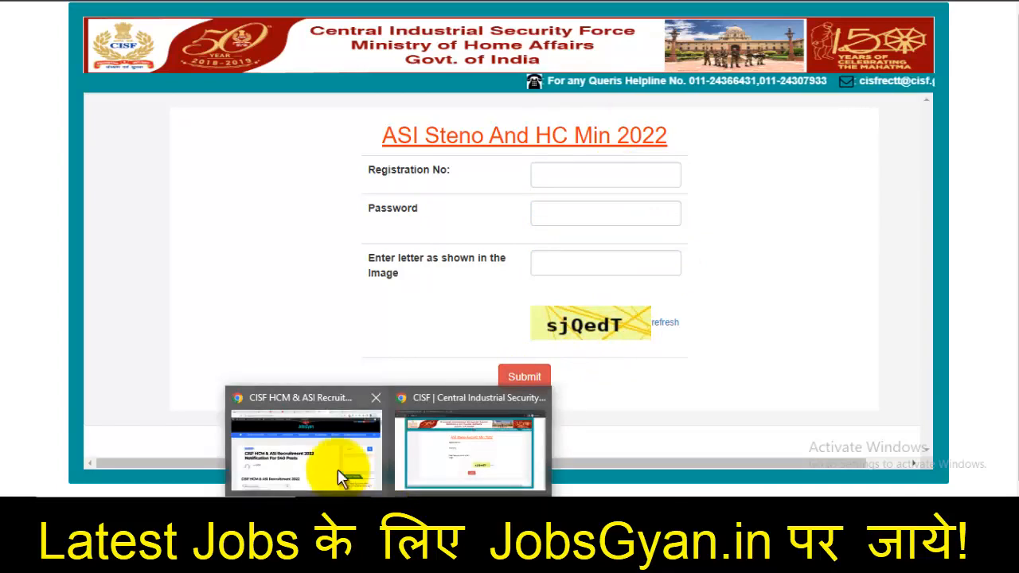
left_click(338, 478)
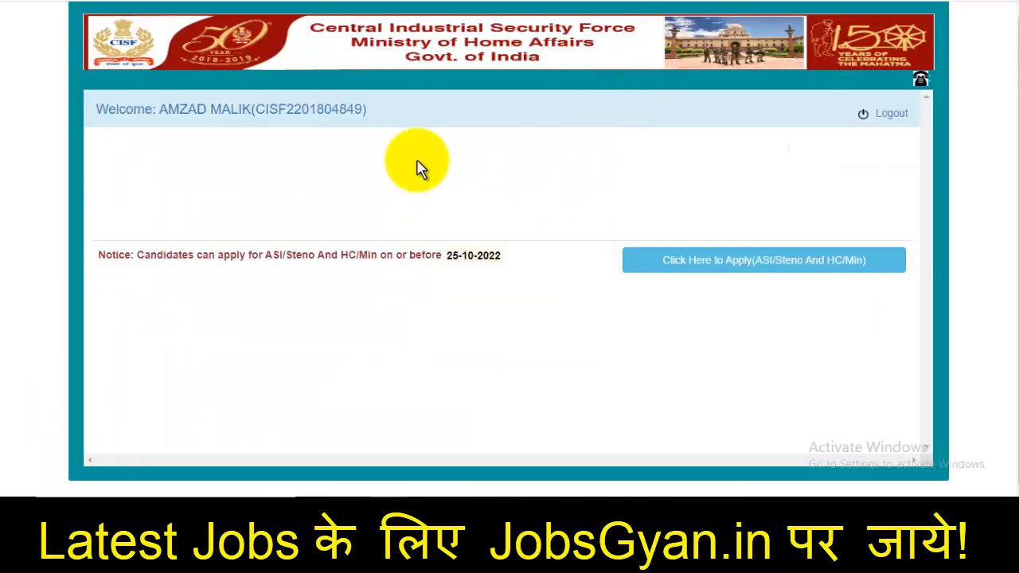
Open the ASI/Steno and HC/Min application, accept the instructions, and zoom to 110%
left_click_drag(103, 263, 402, 250)
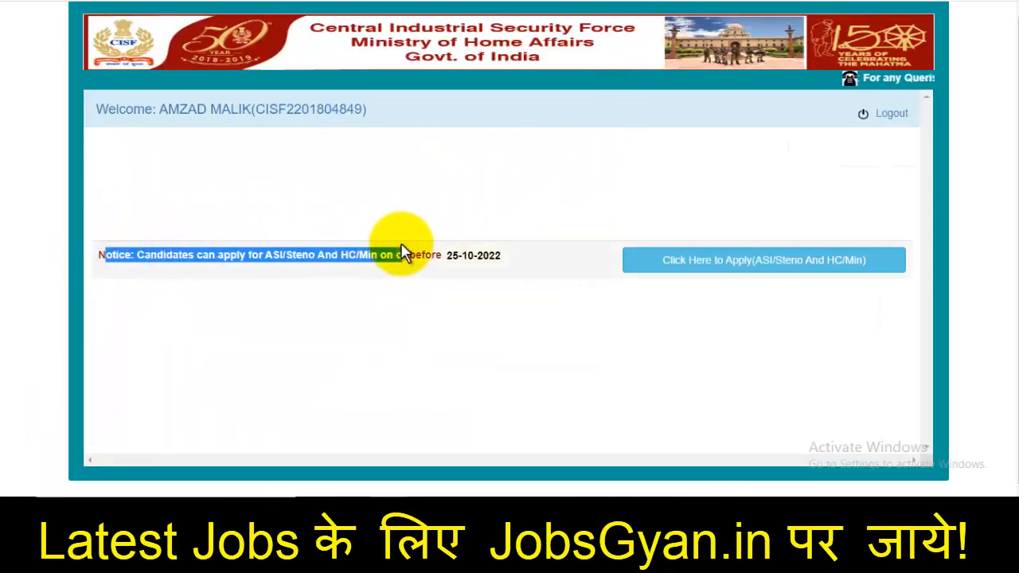
left_click(517, 342)
left_click(776, 255)
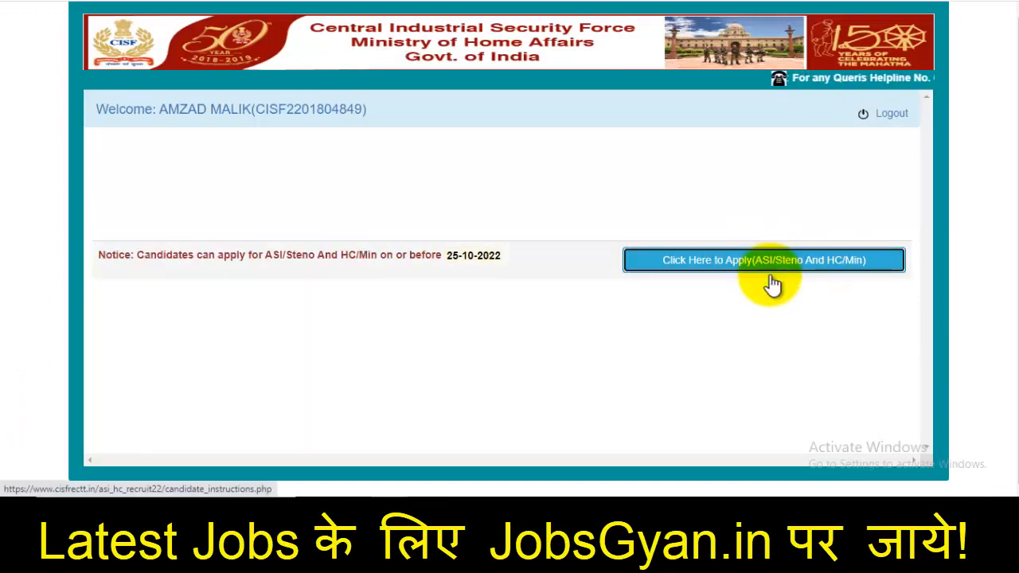
scroll(740, 283, "down", 10)
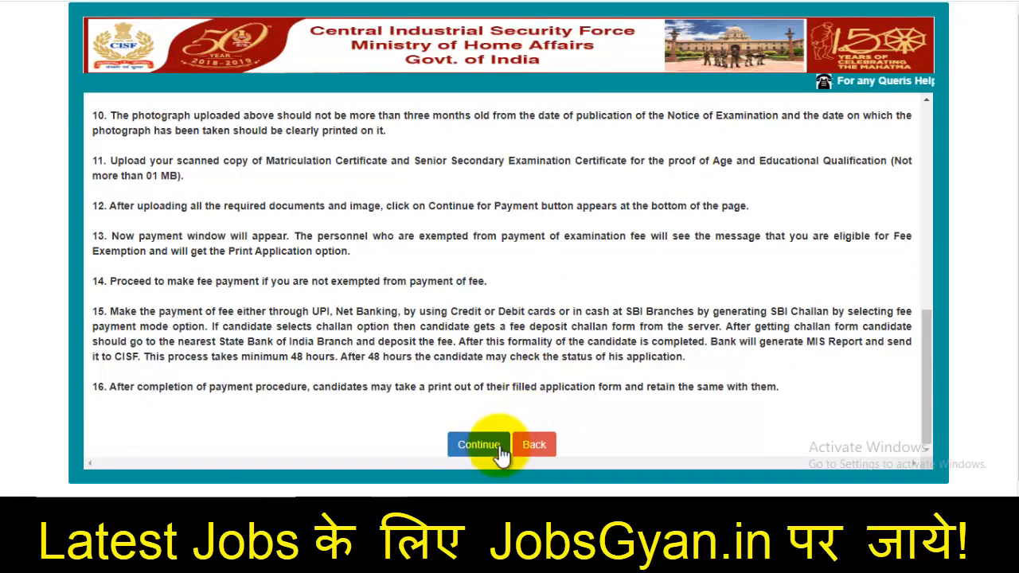
left_click(489, 448)
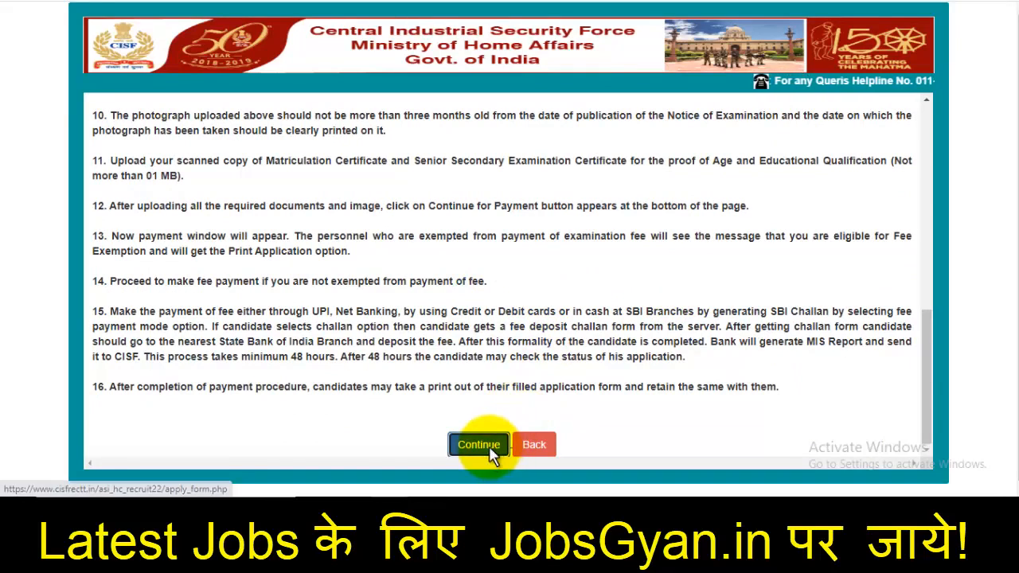
key("ctrl+plus")
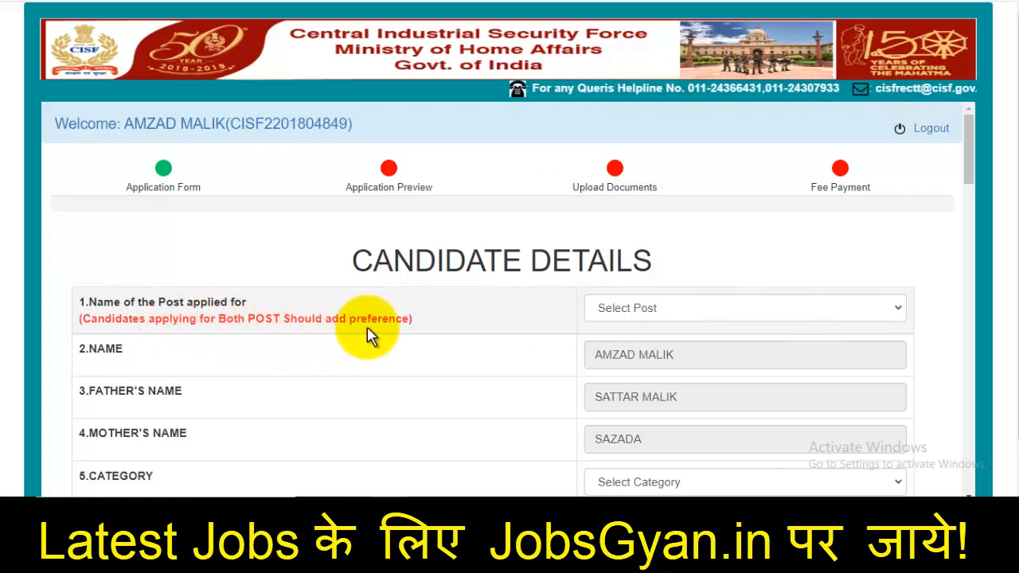
Choose HC/Min as the post, ST as the category and UTTAR PRADESH as the state
left_click(662, 309)
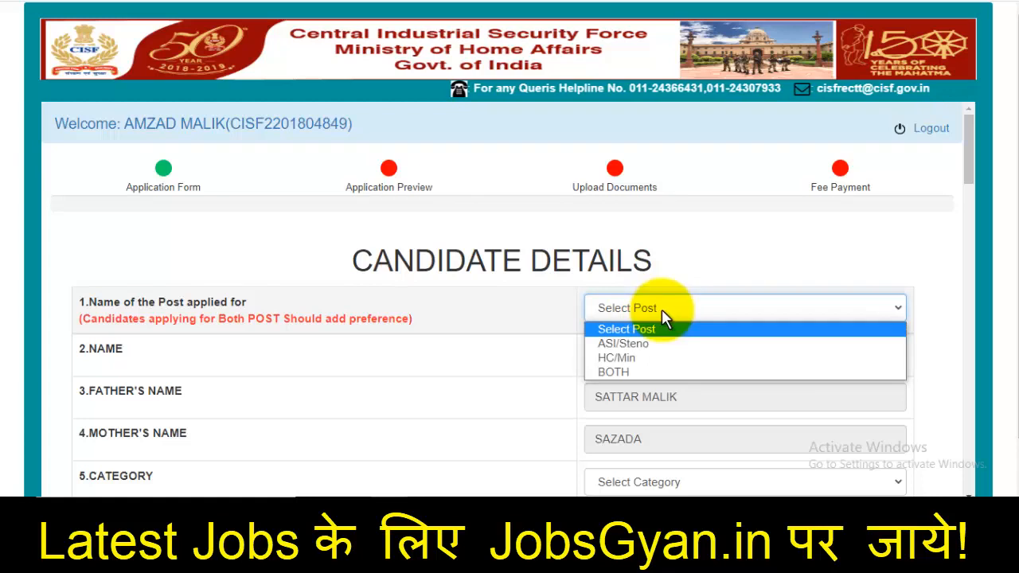
left_click(628, 360)
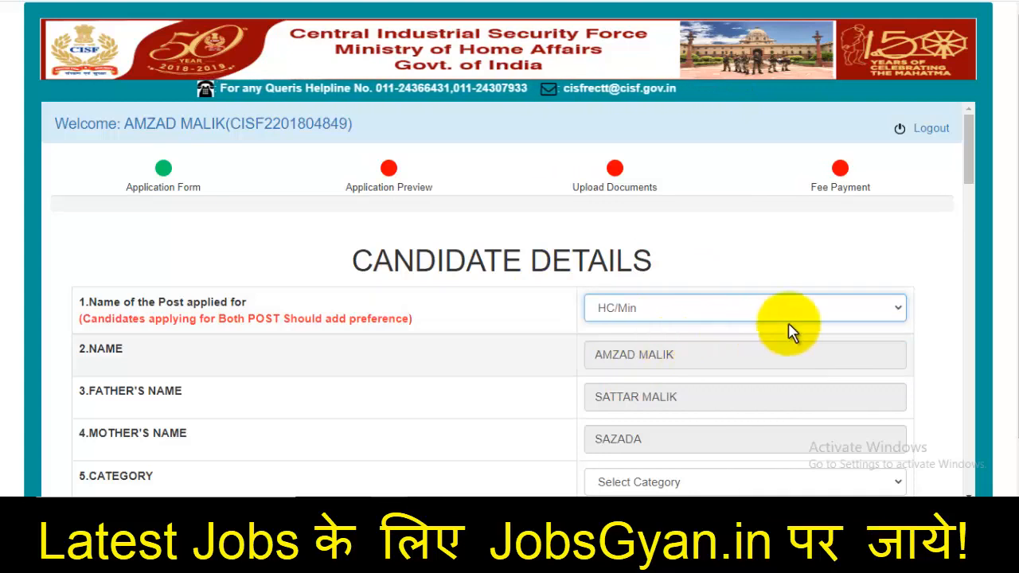
scroll(1007, 213, "down", 1)
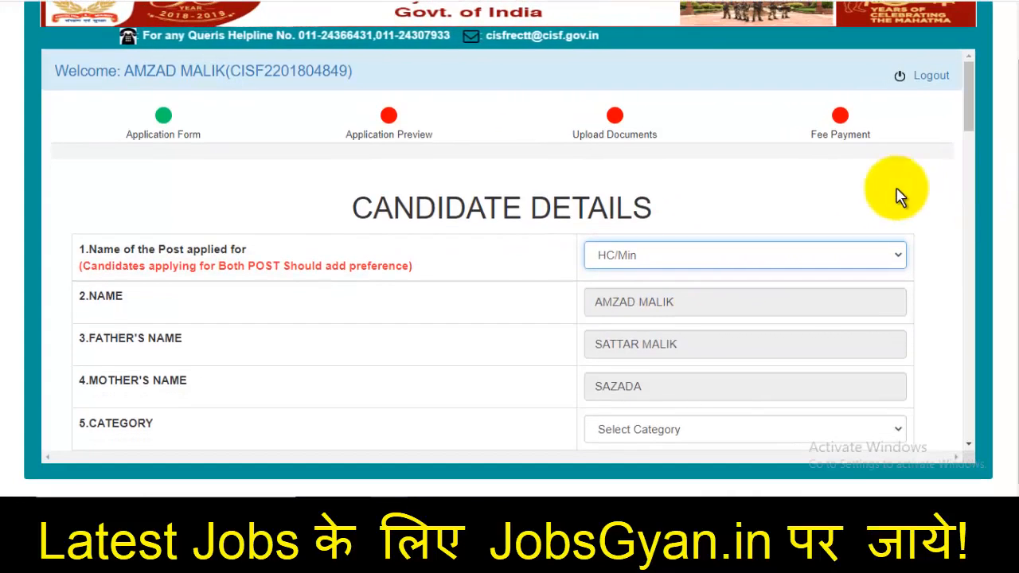
left_click_drag(969, 101, 979, 150)
left_click(657, 200)
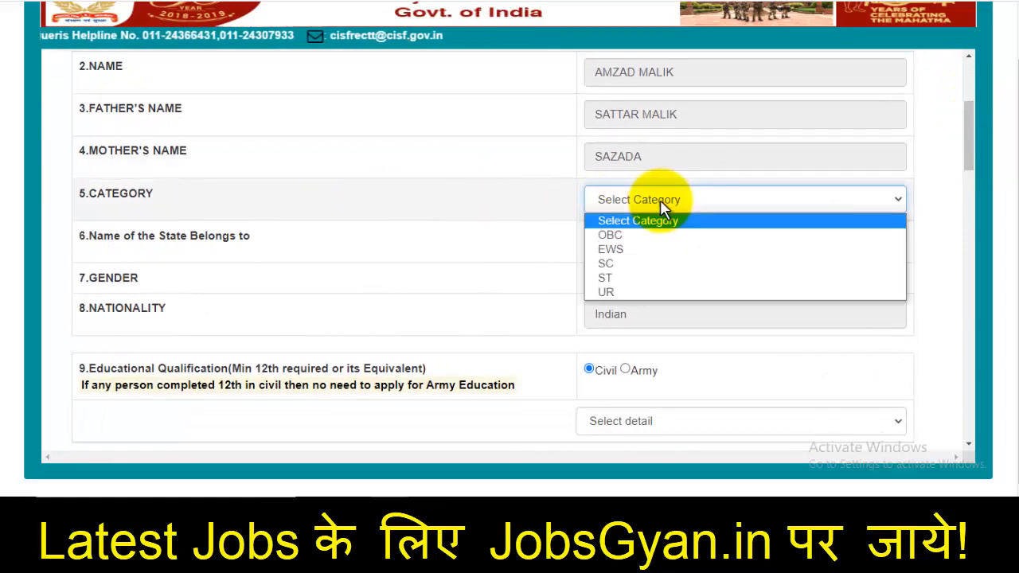
left_click(627, 279)
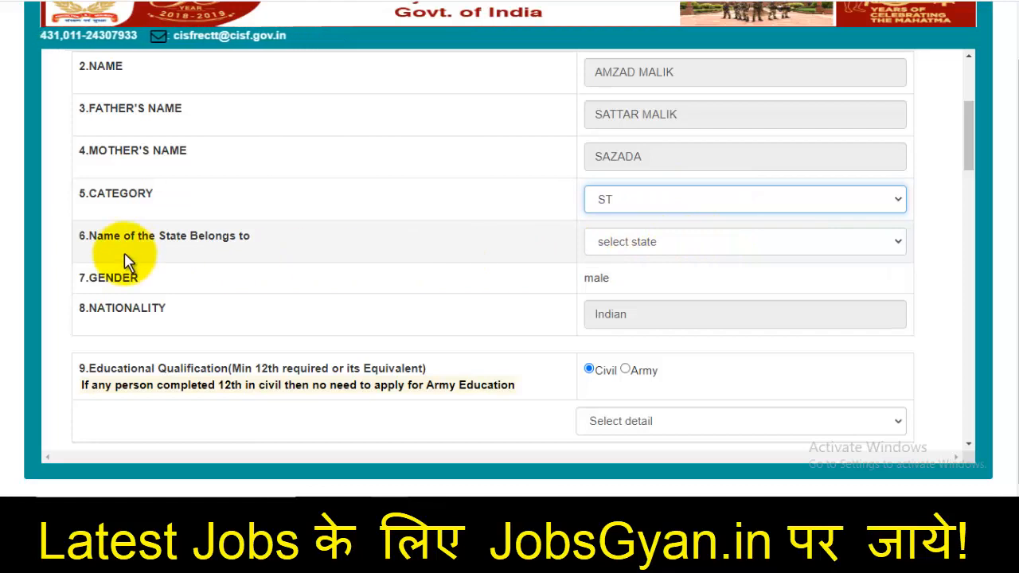
left_click(637, 250)
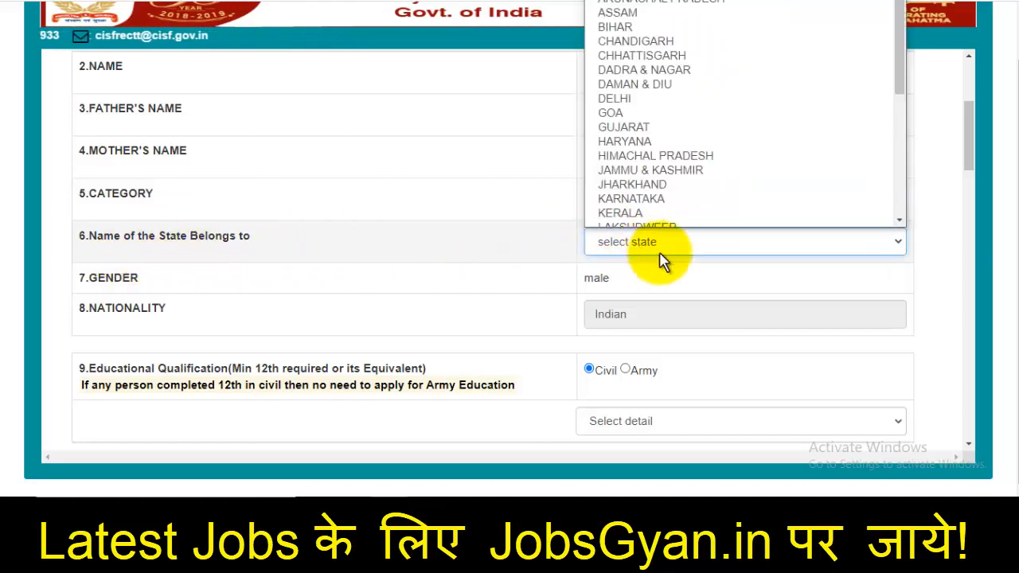
scroll(657, 151, "down", 2)
scroll(657, 159, "down", 3)
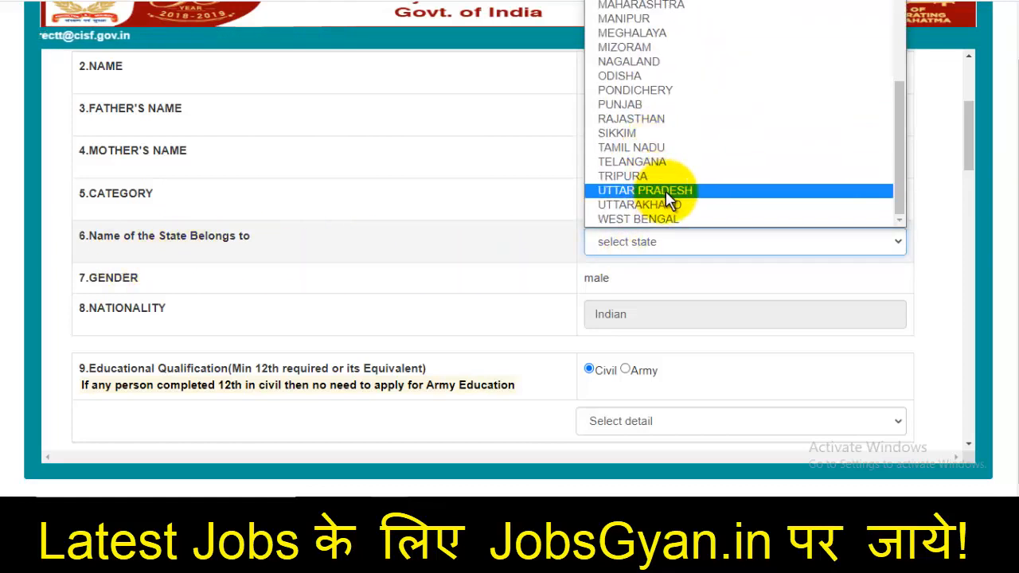
left_click(666, 191)
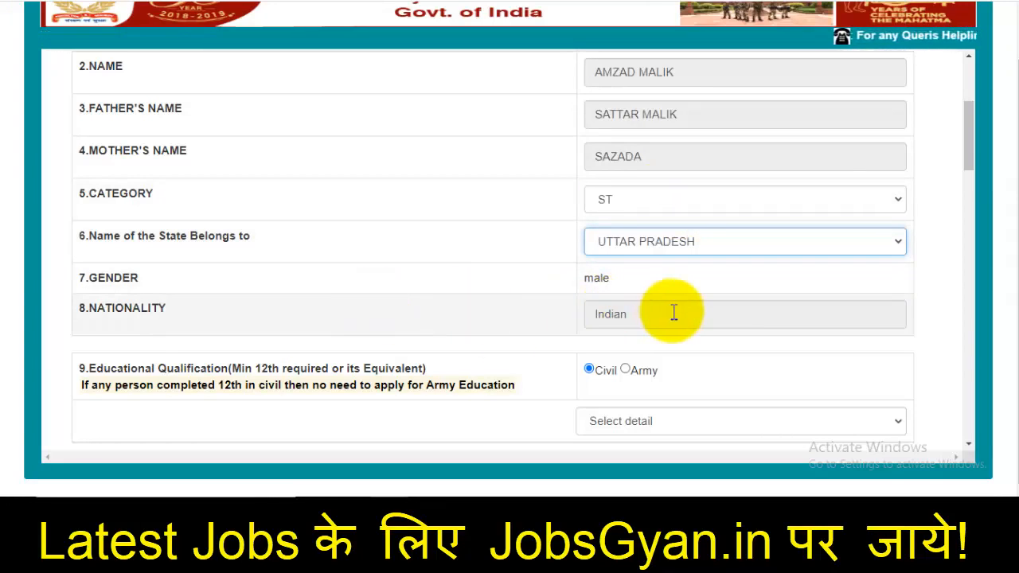
scroll(674, 312, "down", 2)
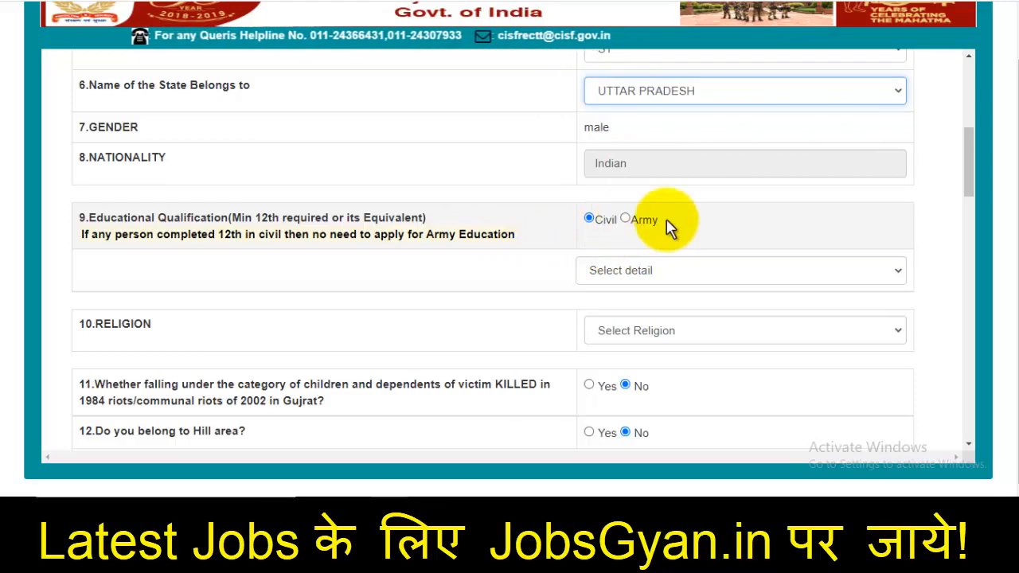
Select Muslim as the religion and check questions 11–17 are left answered No
scroll(672, 227, "down", 1)
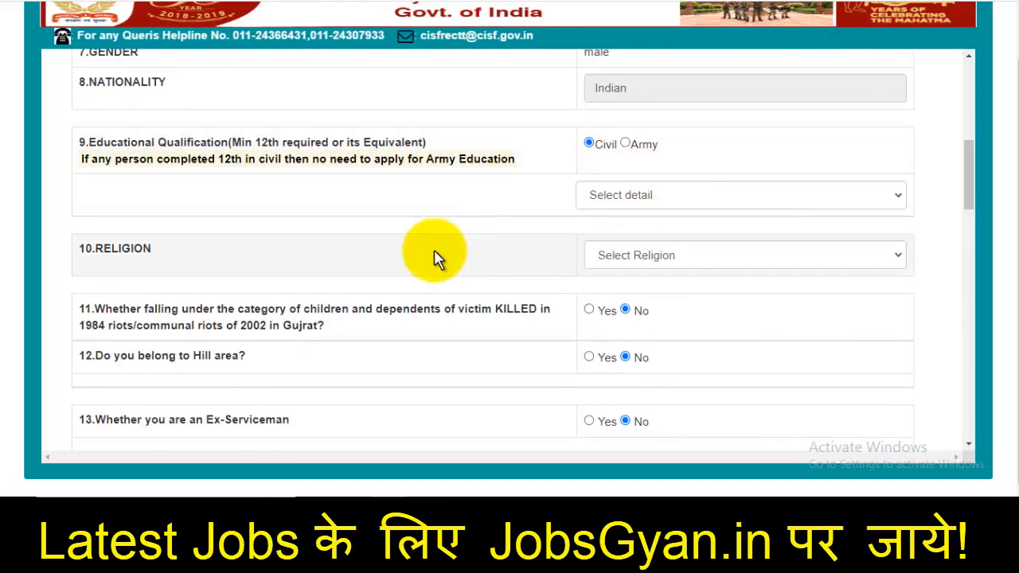
left_click(675, 255)
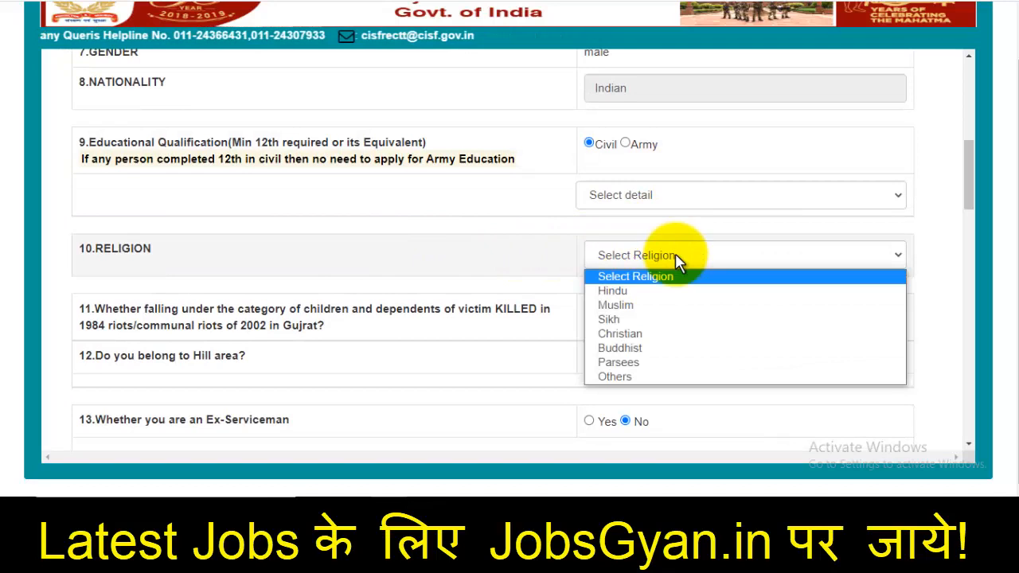
left_click(639, 302)
scroll(648, 295, "down", 2)
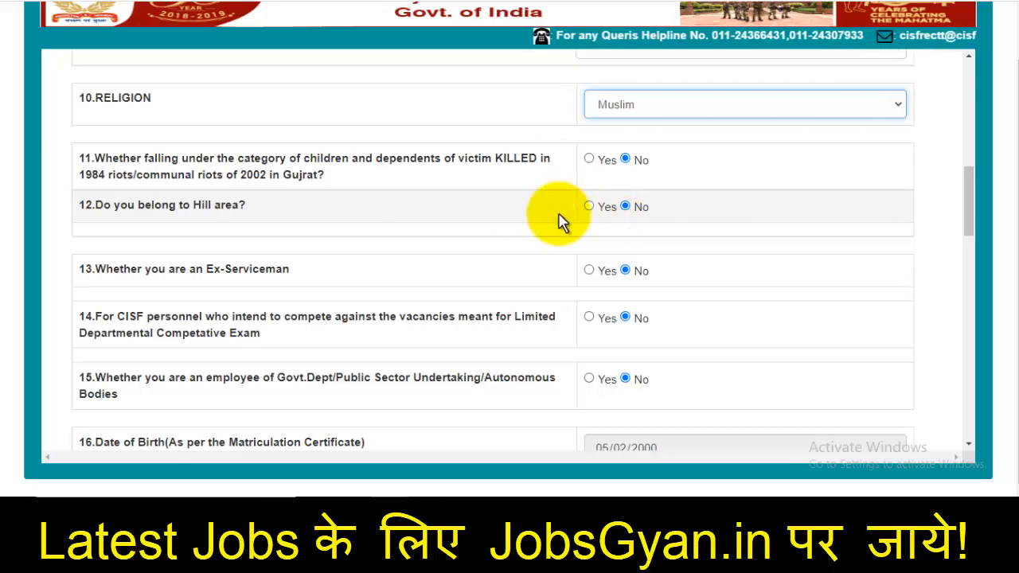
left_click_drag(93, 207, 183, 209)
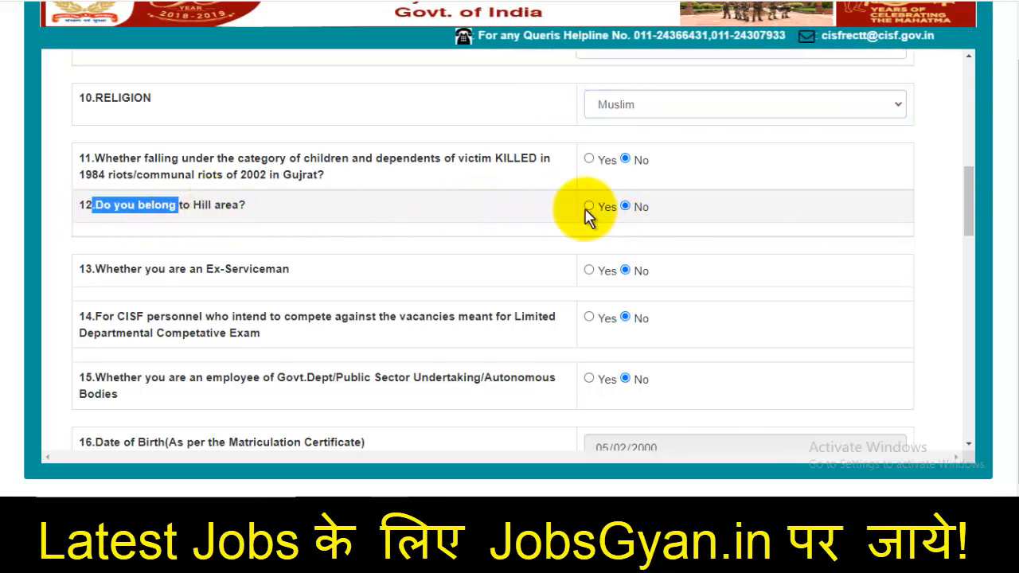
scroll(307, 200, "down", 2)
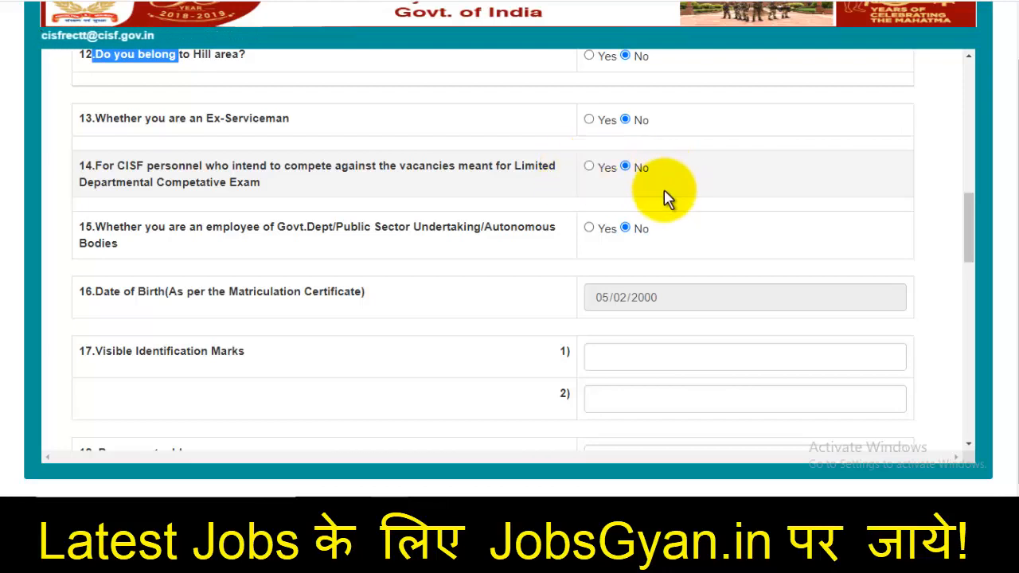
scroll(667, 199, "down", 1)
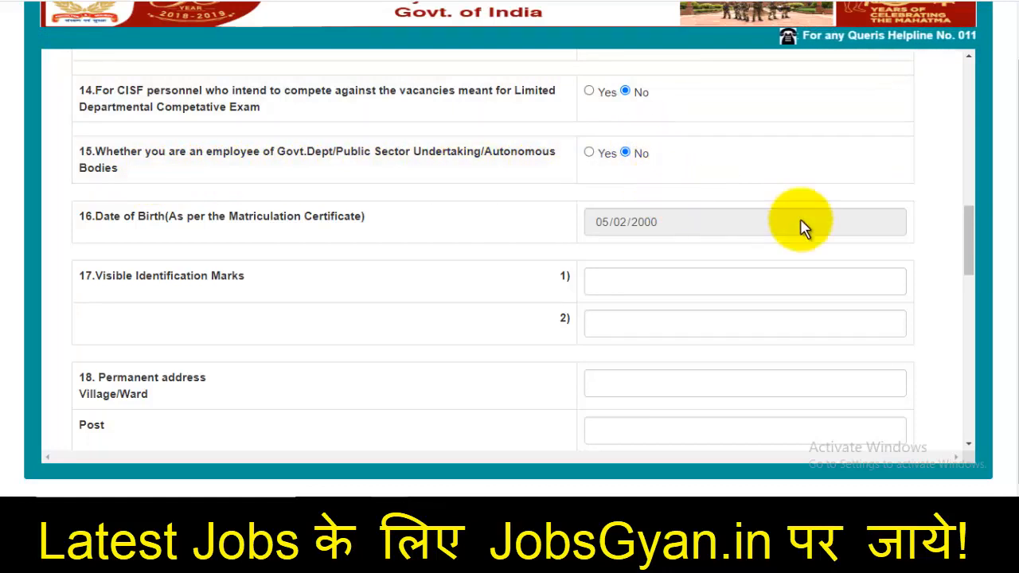
Type the two visible identification marks, correcting typos in the first mark
scroll(621, 215, "down", 1)
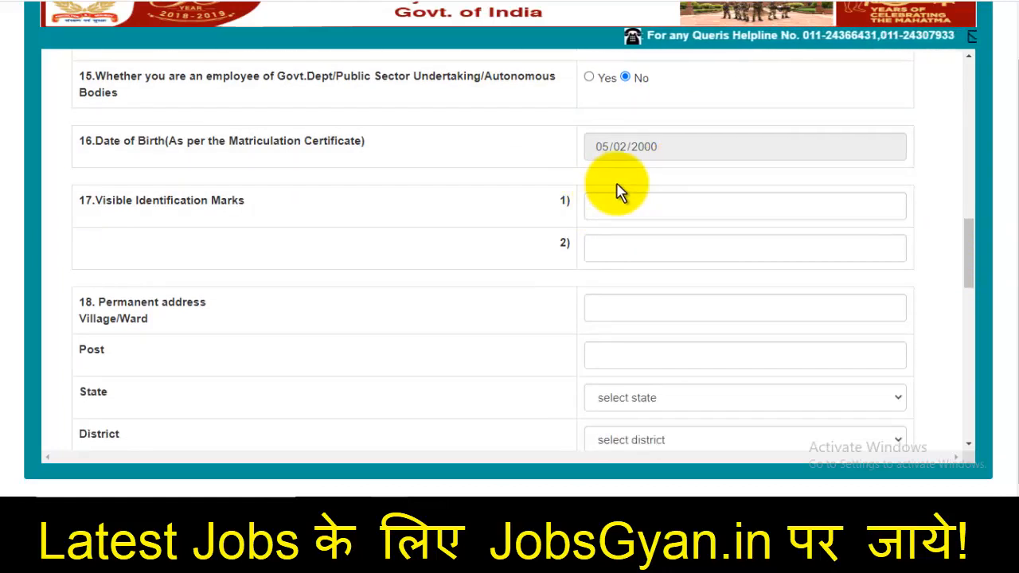
scroll(621, 194, "down", 1)
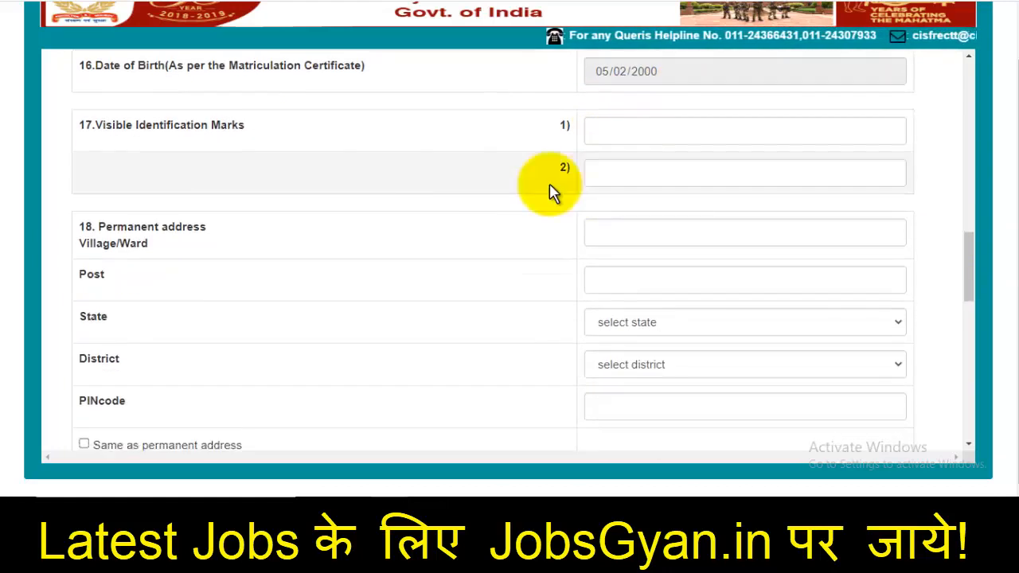
left_click(628, 139)
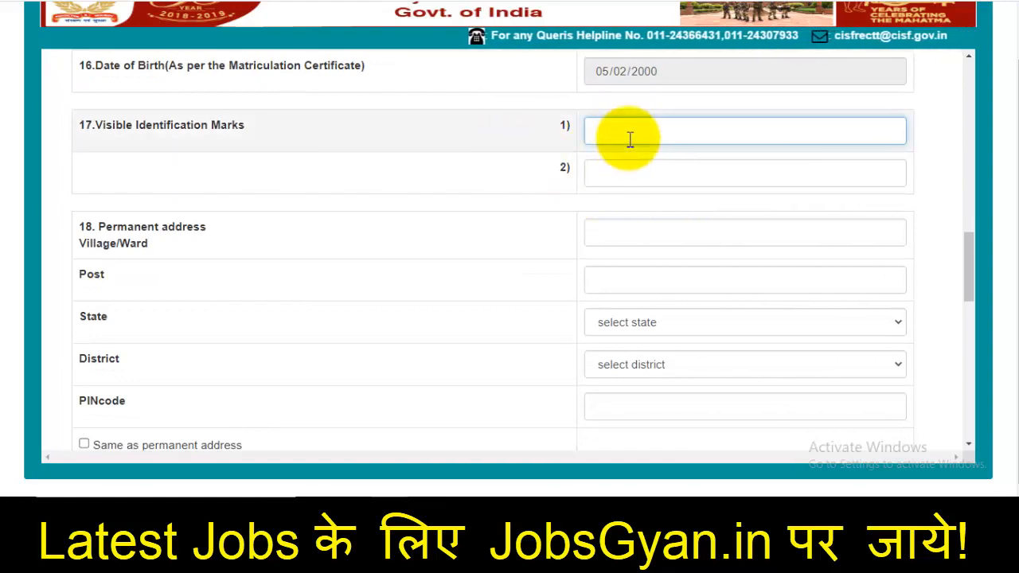
type("Mole On")
type(" Ha")
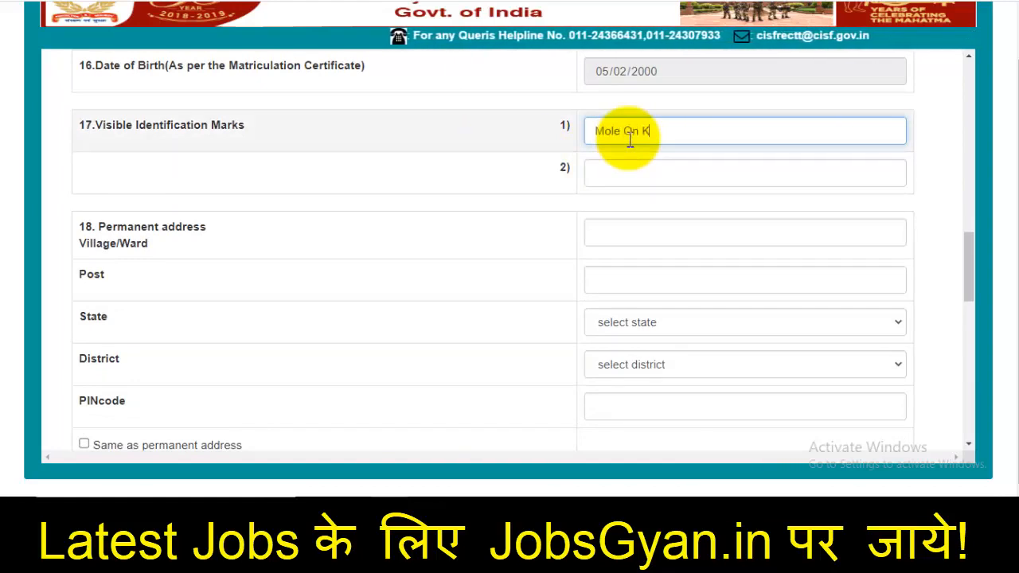
key("BackSpace")
key("BackSpace")
type("My M")
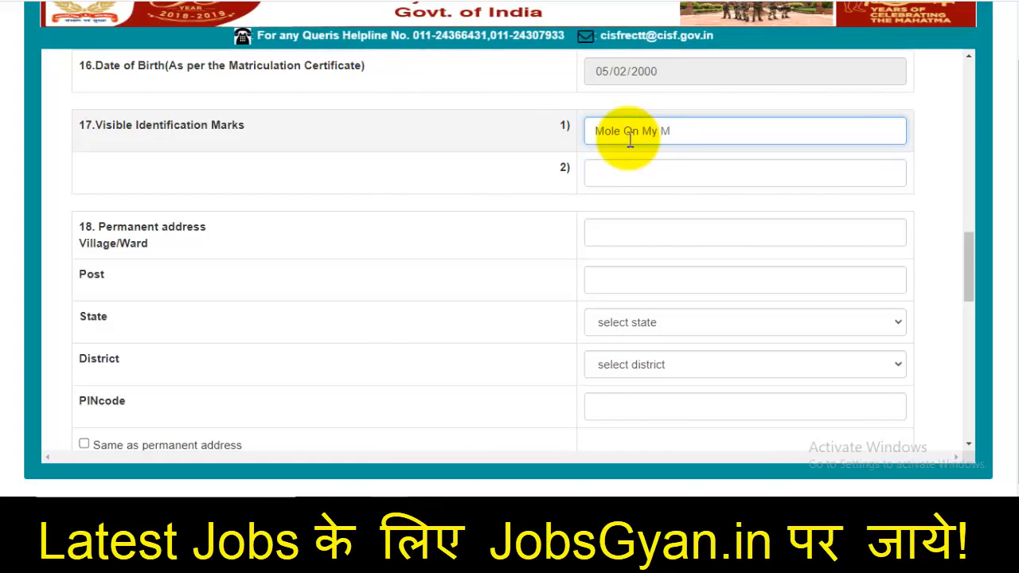
key("BackSpace")
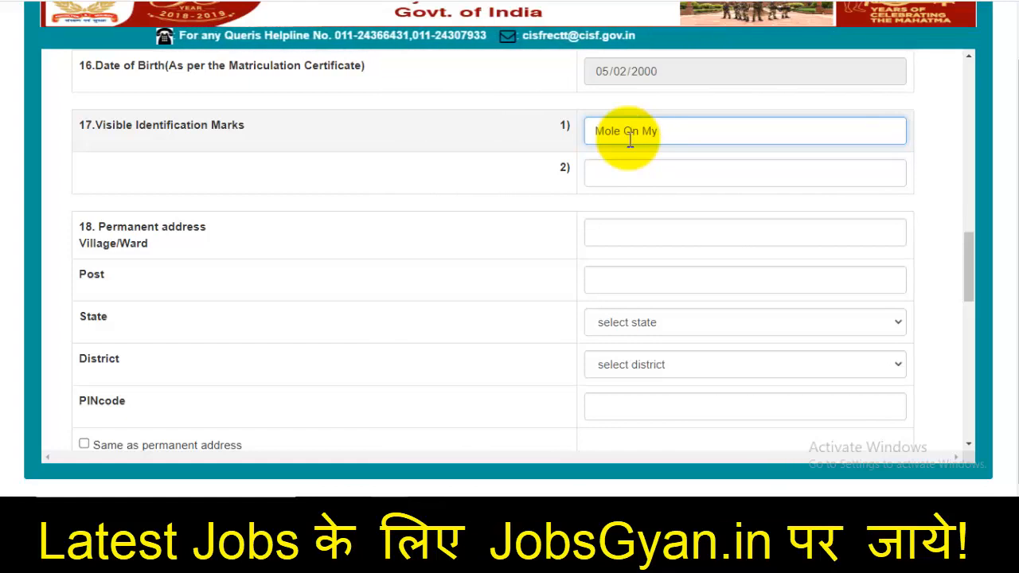
type("Chick")
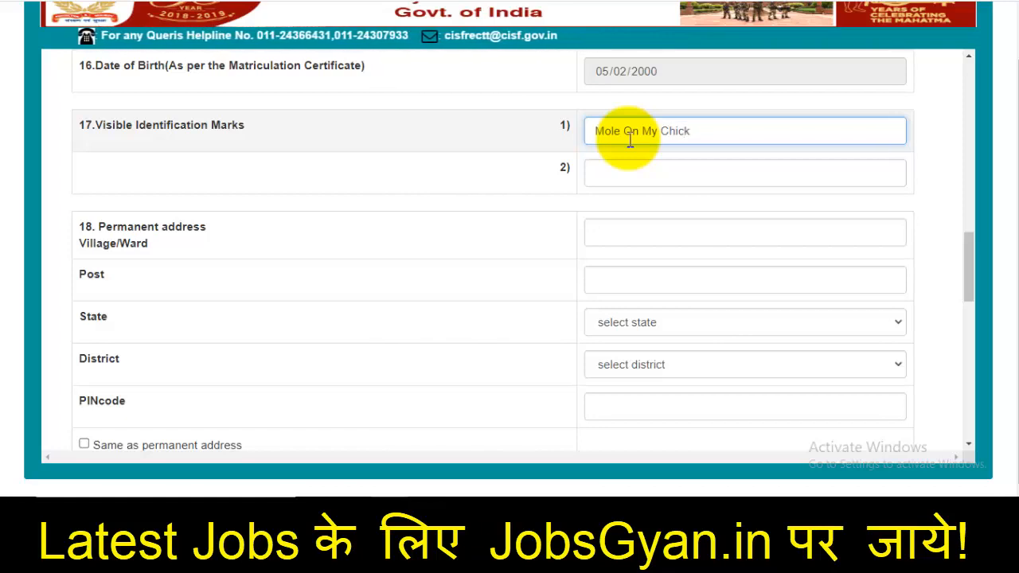
left_click(641, 175)
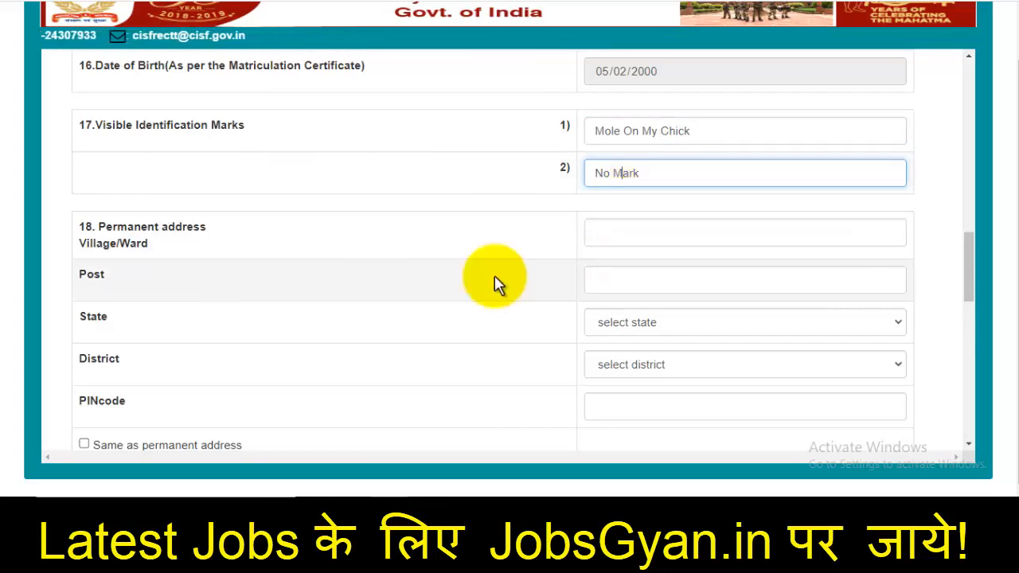
Enter the permanent address in UTTAR PRADESH, SAHARANPUR with PINcode, copied as correspondence address
scroll(569, 199, "down", 1)
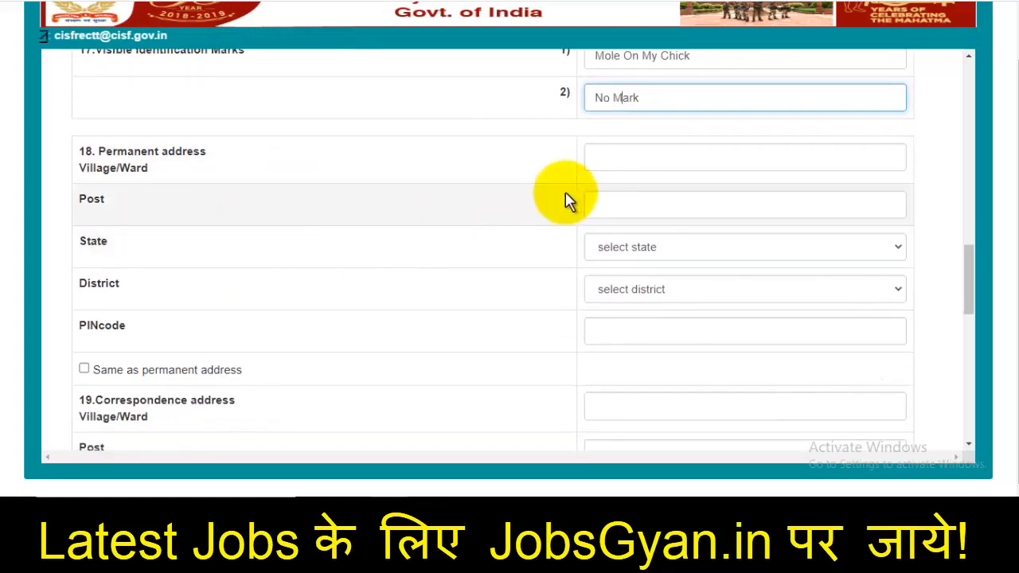
left_click(619, 159)
type("Sawant Khedi")
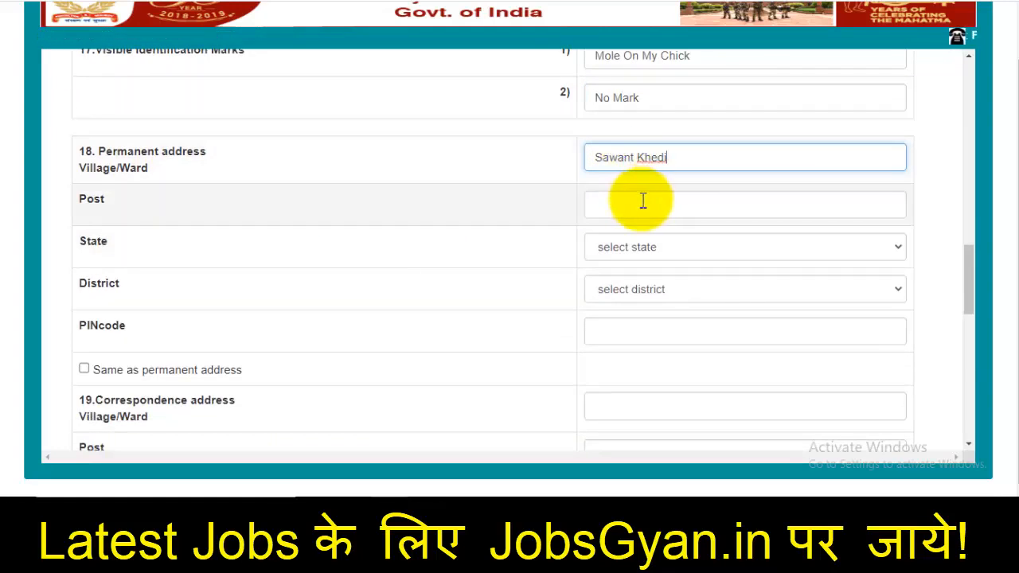
left_click(643, 251)
scroll(673, 168, "down", 5)
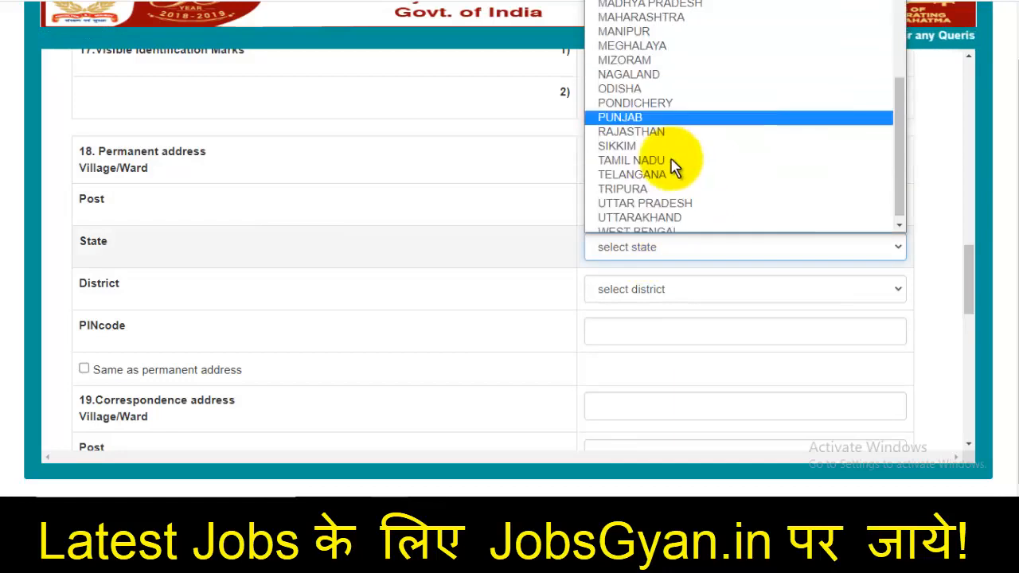
left_click(671, 199)
left_click(641, 293)
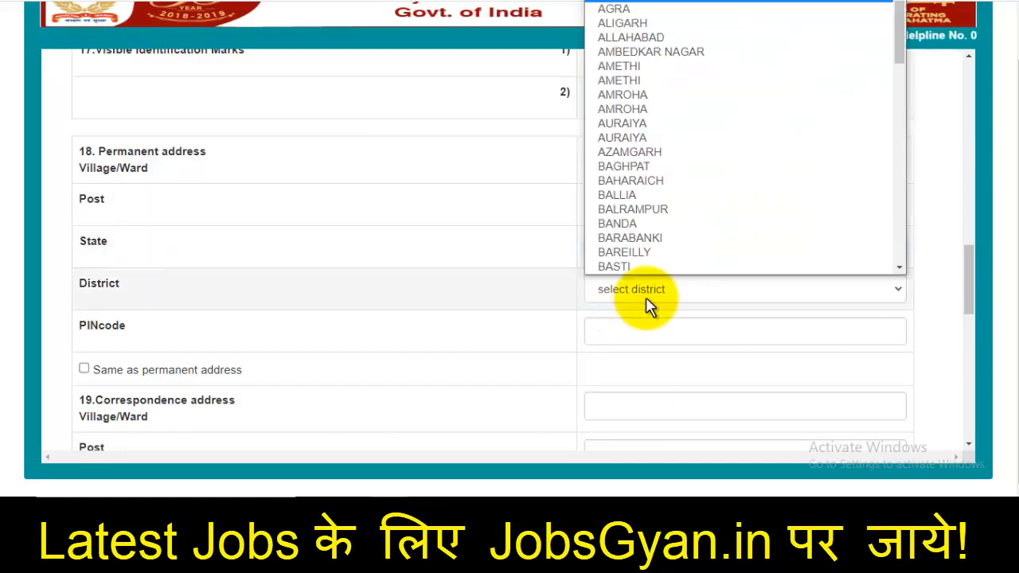
key("s")
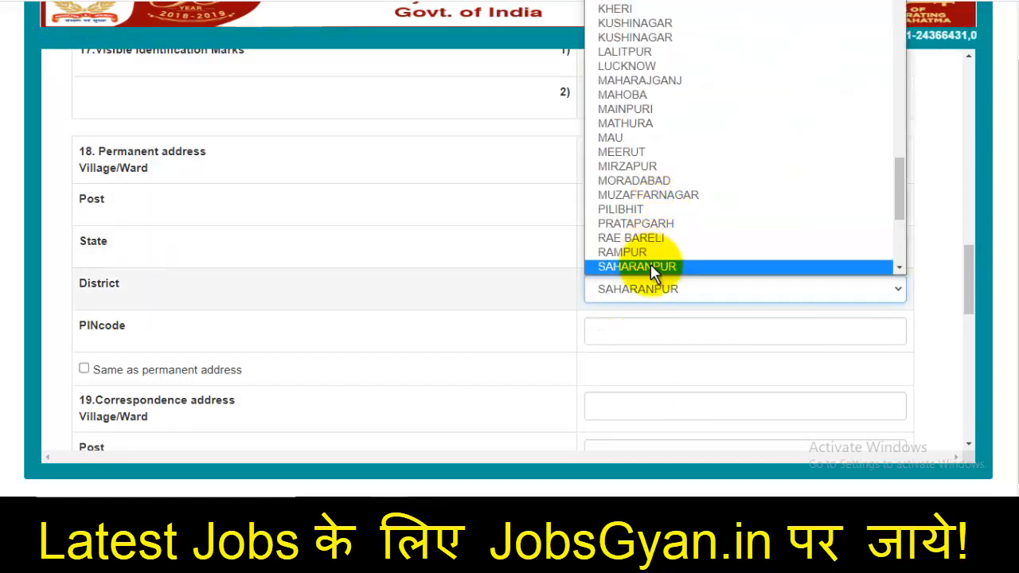
left_click(650, 266)
left_click(652, 333)
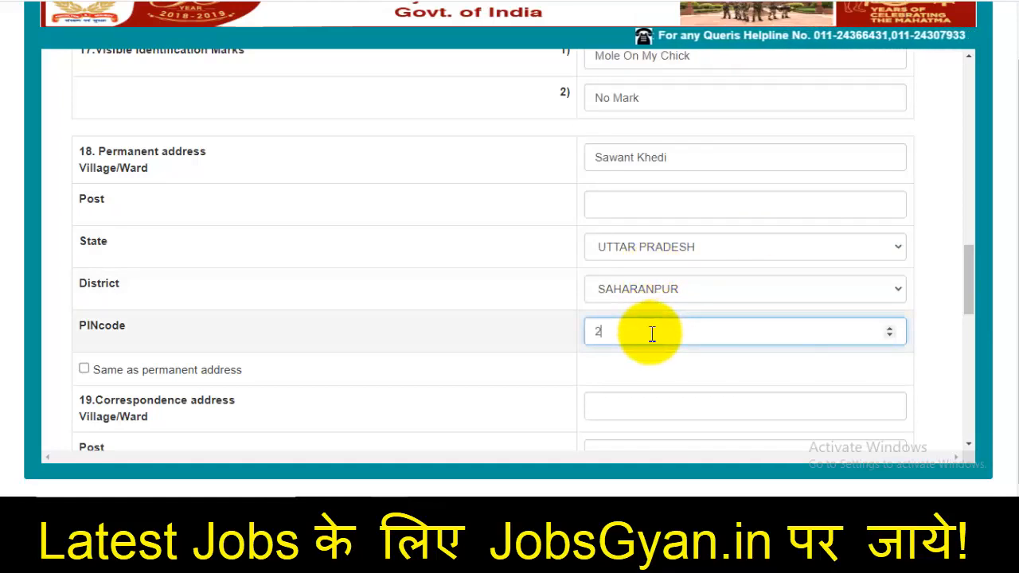
scroll(652, 332, "down", 3)
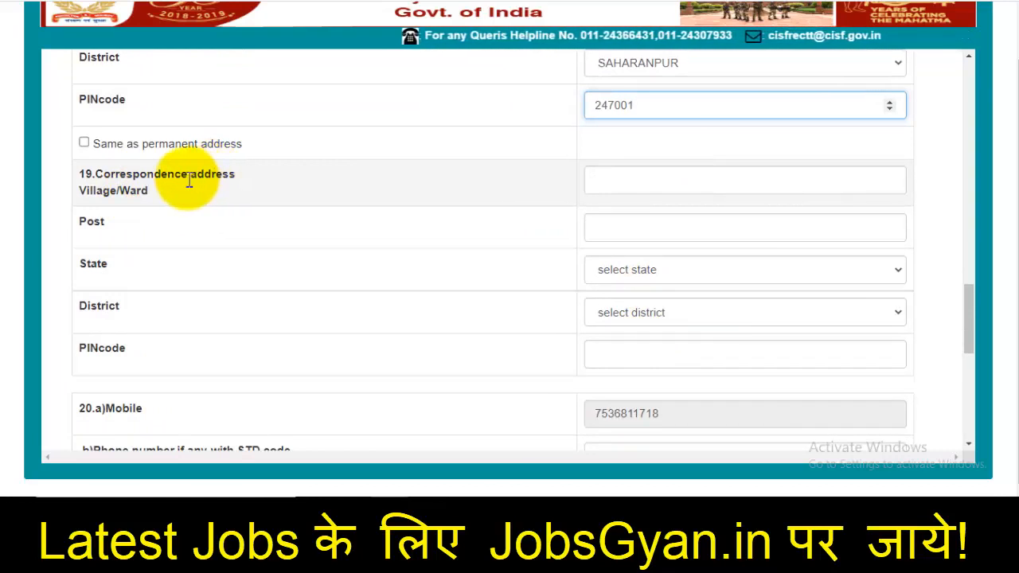
left_click(84, 142)
scroll(678, 287, "down", 1)
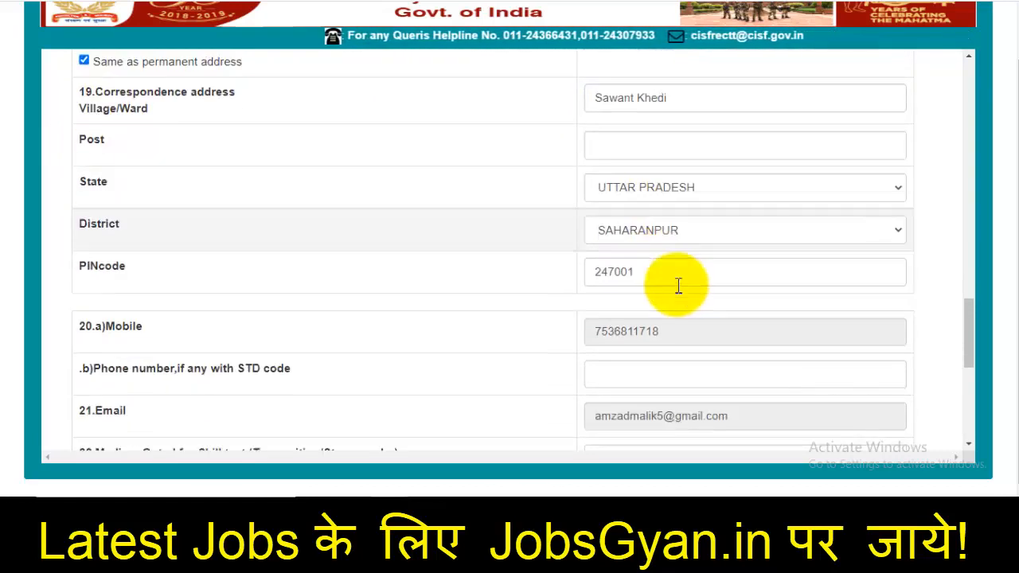
scroll(679, 287, "down", 4)
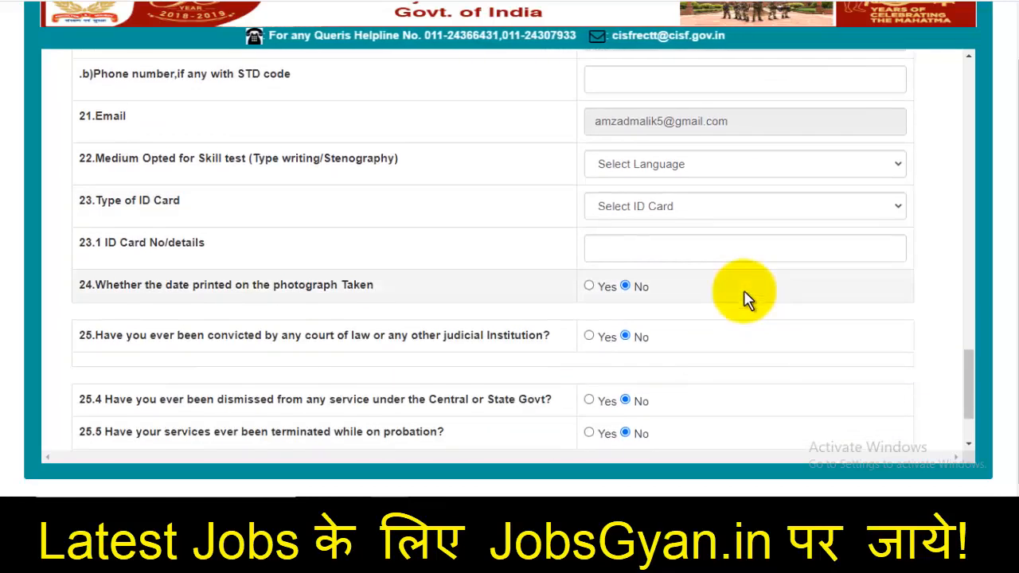
scroll(744, 298, "down", 1)
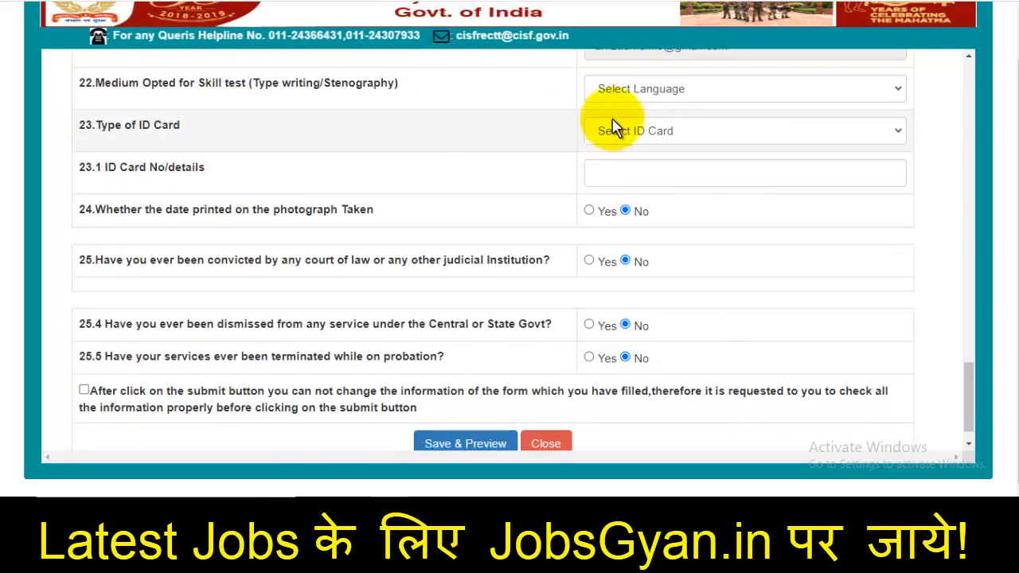
Choose English medium and Pan Card ID, answer Yes on photograph date, and tick the declaration
left_click(660, 106)
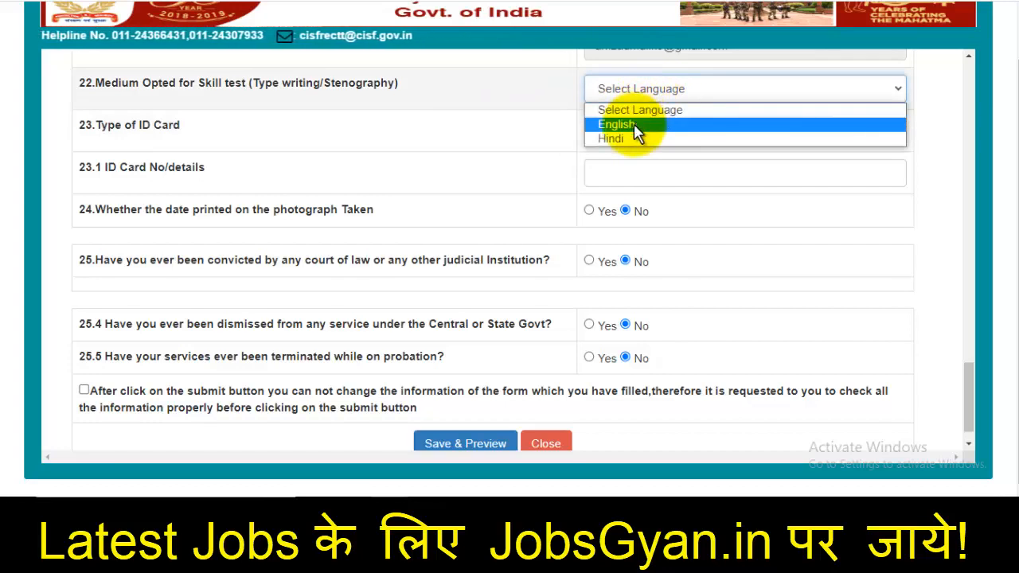
left_click(635, 125)
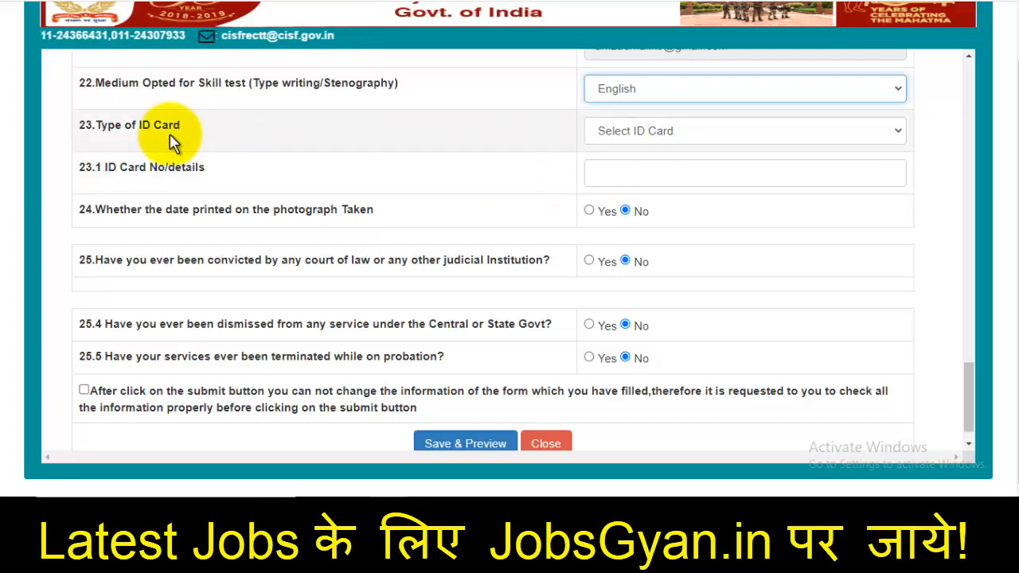
left_click(643, 131)
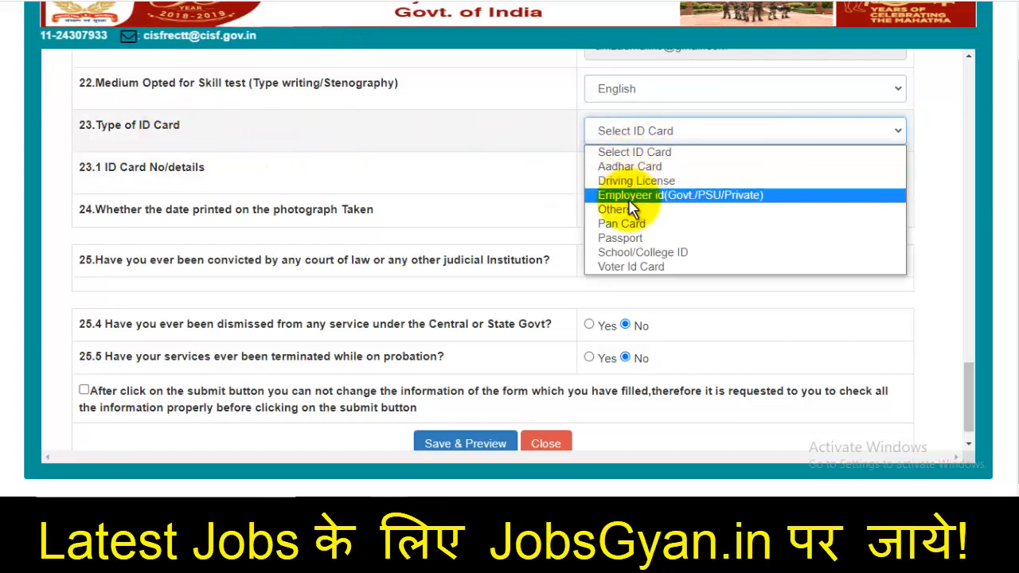
left_click(637, 226)
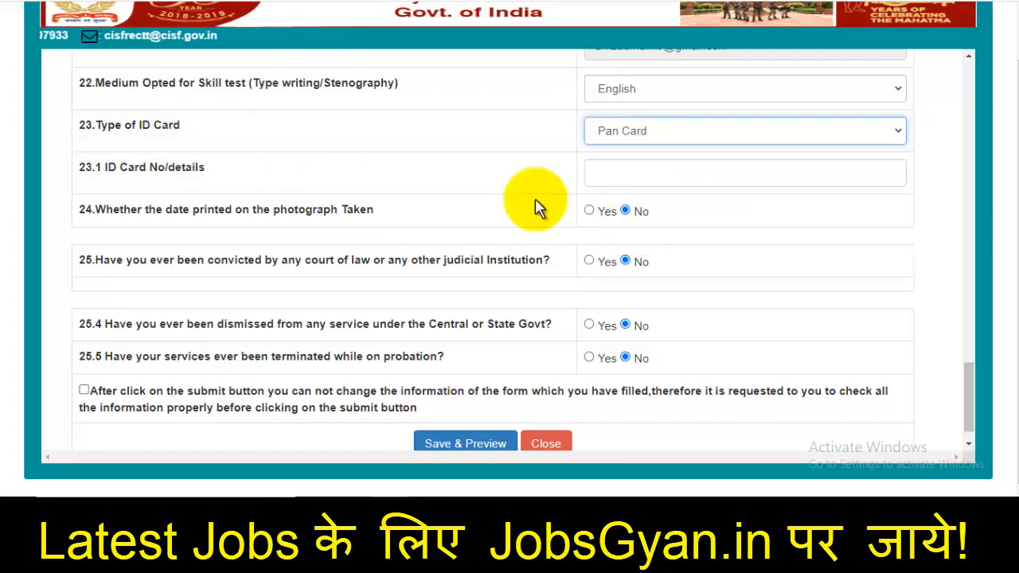
left_click(669, 174)
left_click(137, 223)
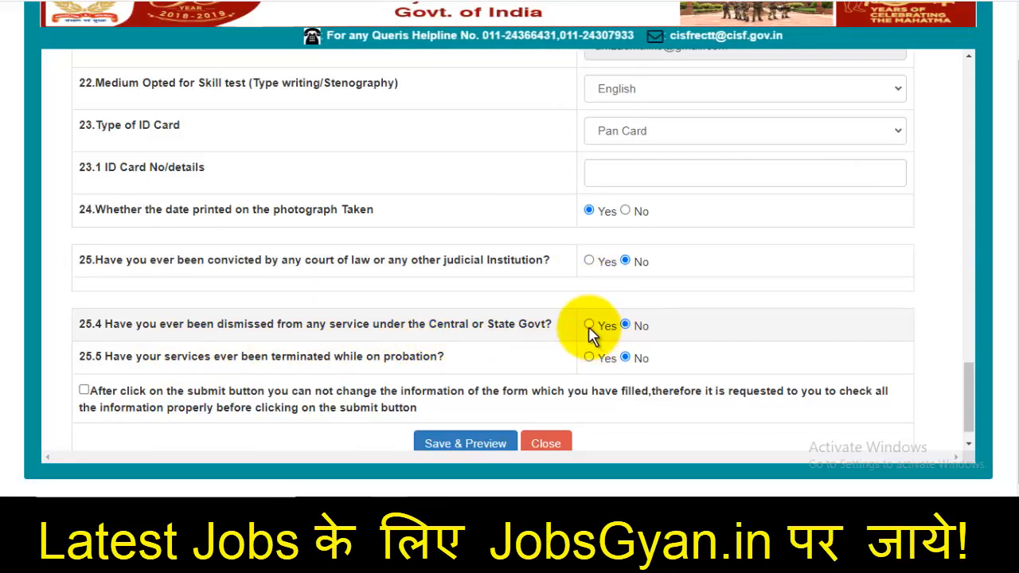
scroll(666, 323, "down", 1)
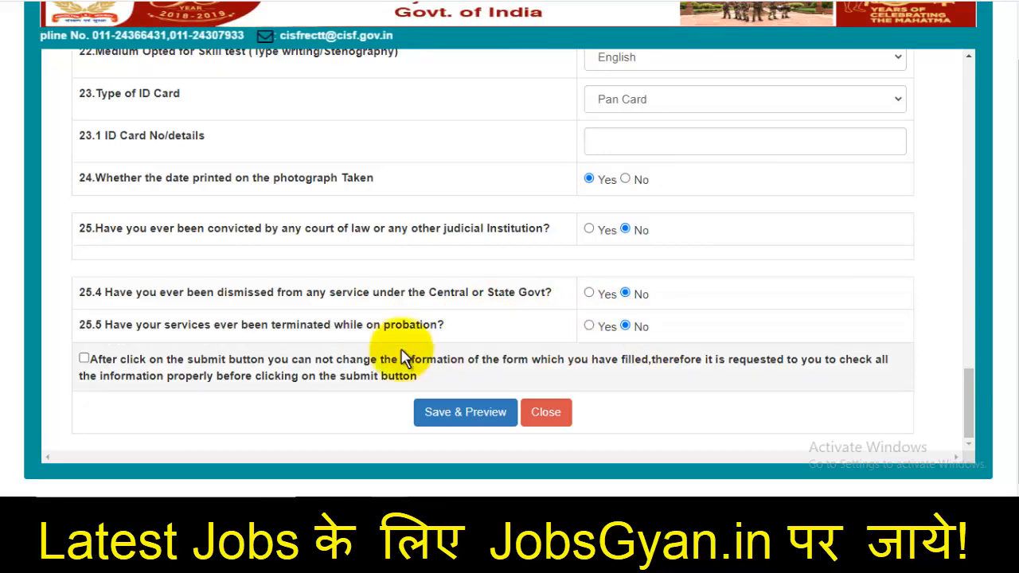
left_click(83, 358)
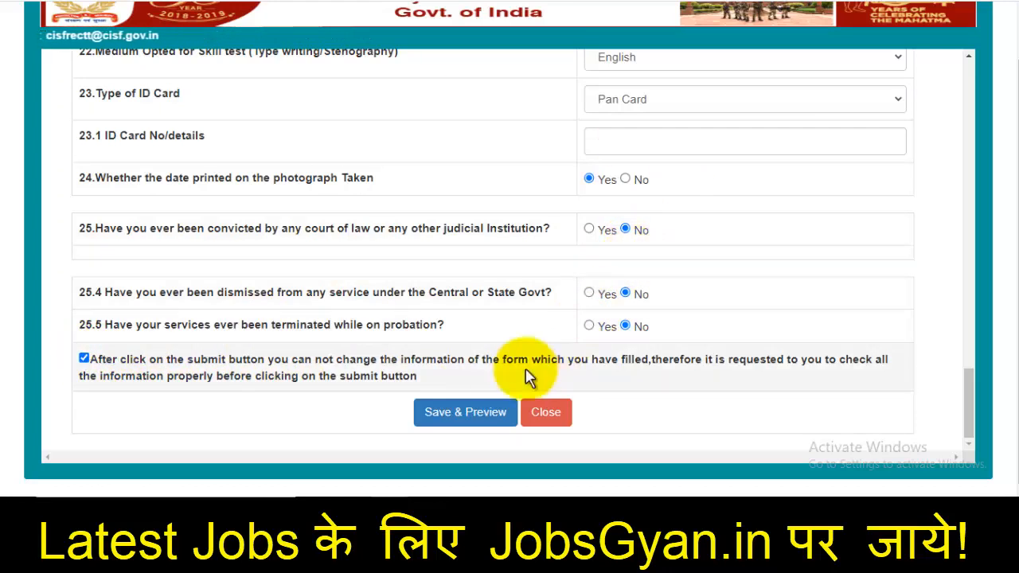
Save and preview the form, tick its declaration, and confirm Final Submission with OK
left_click(481, 416)
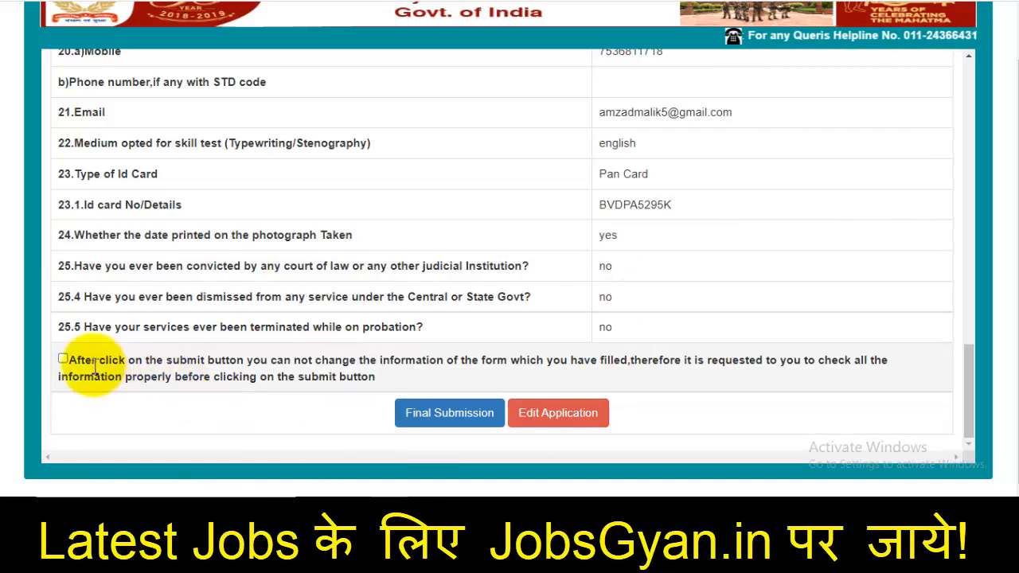
left_click(63, 359)
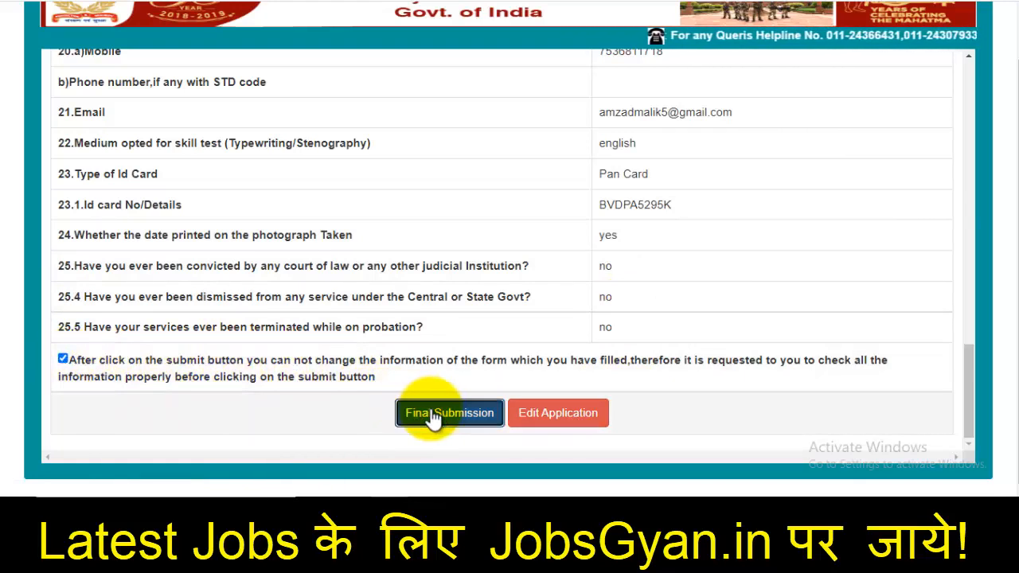
left_click(431, 415)
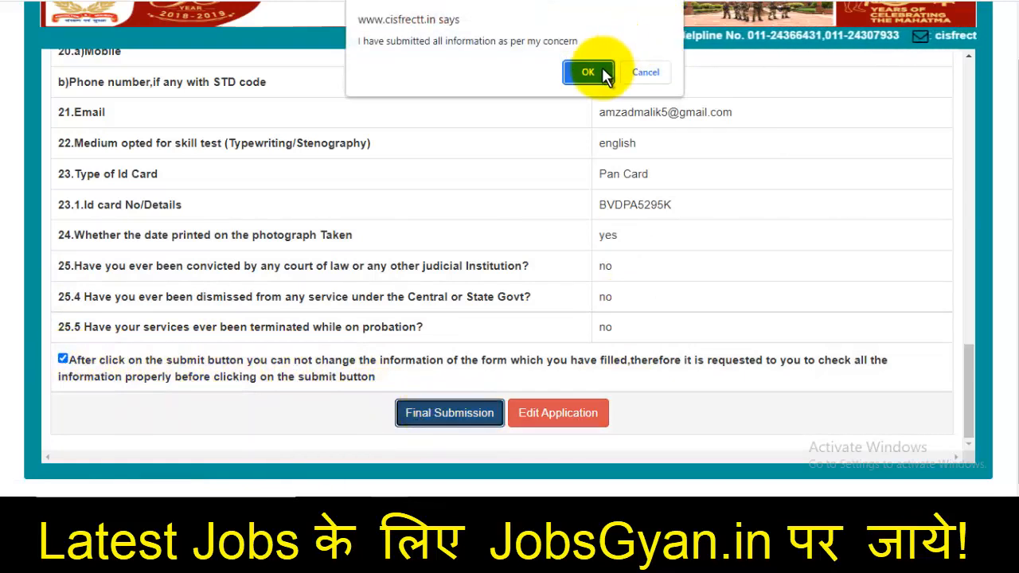
left_click(601, 73)
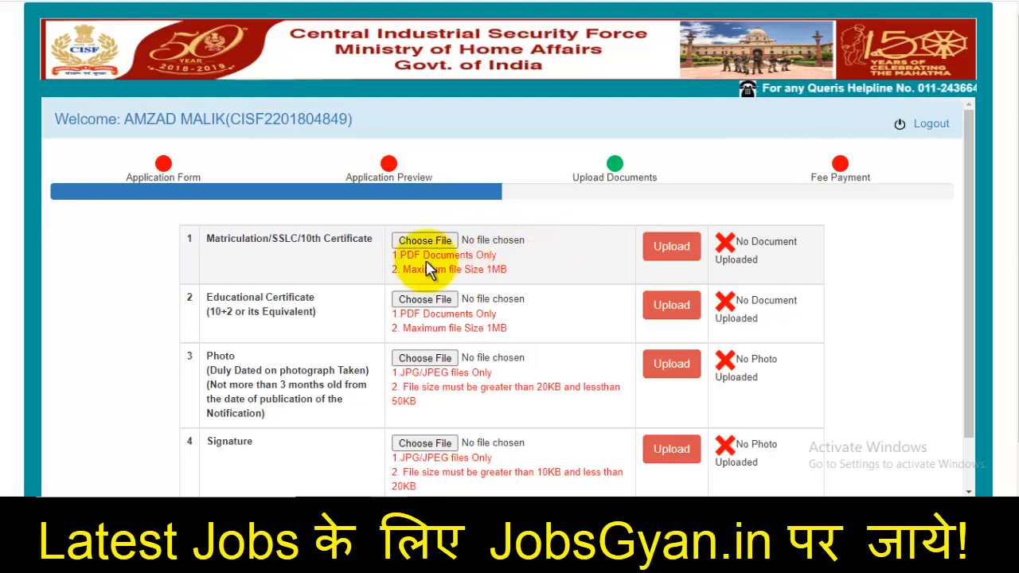
Attach 33.pdf to the Matriculation/SSLC/10th certificate row, upload it, and dismiss the success alert
left_click_drag(406, 254, 454, 255)
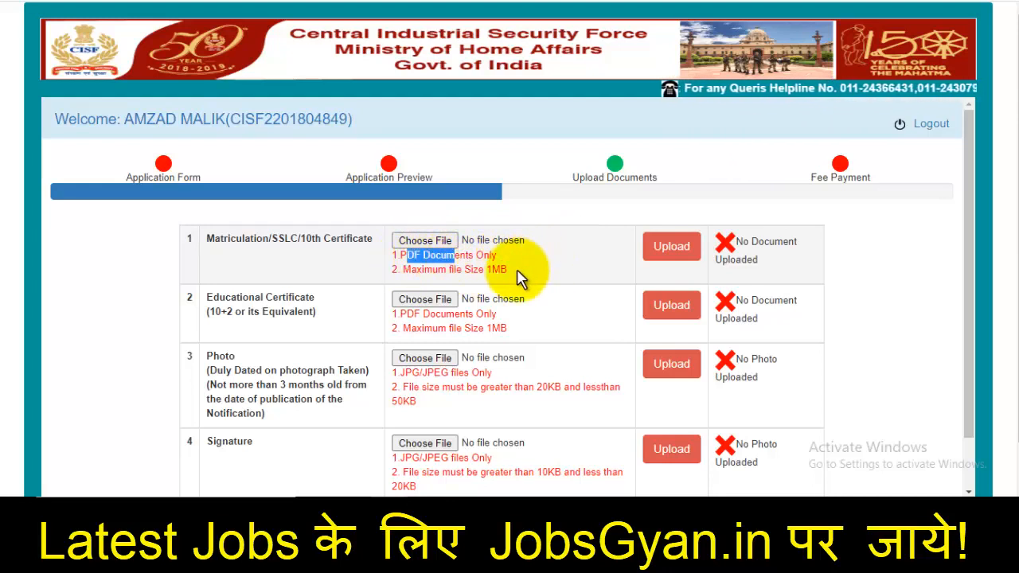
scroll(522, 277, "down", 2)
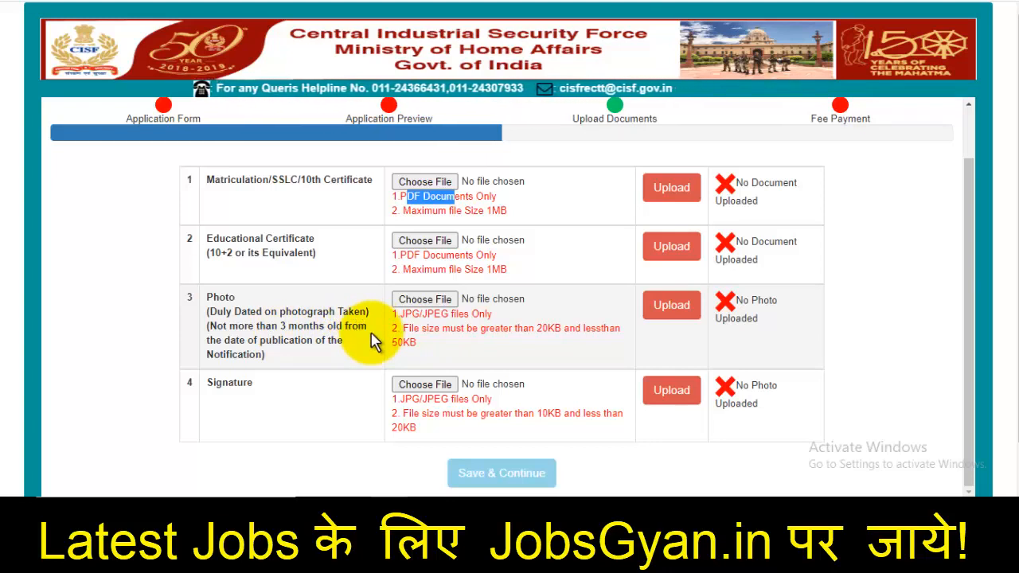
scroll(478, 366, "down", 1)
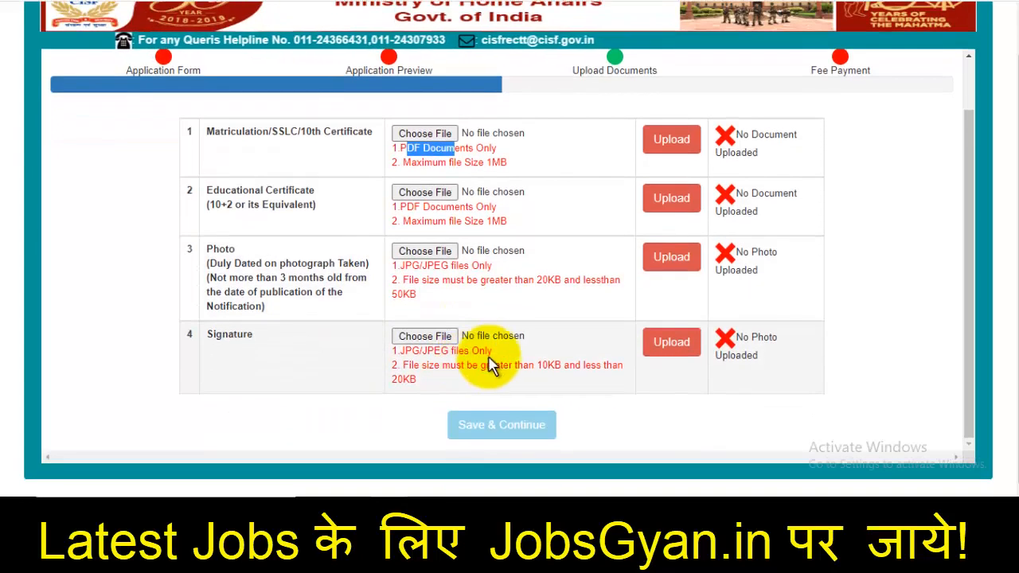
scroll(498, 363, "up", 1)
scroll(501, 362, "up", 1)
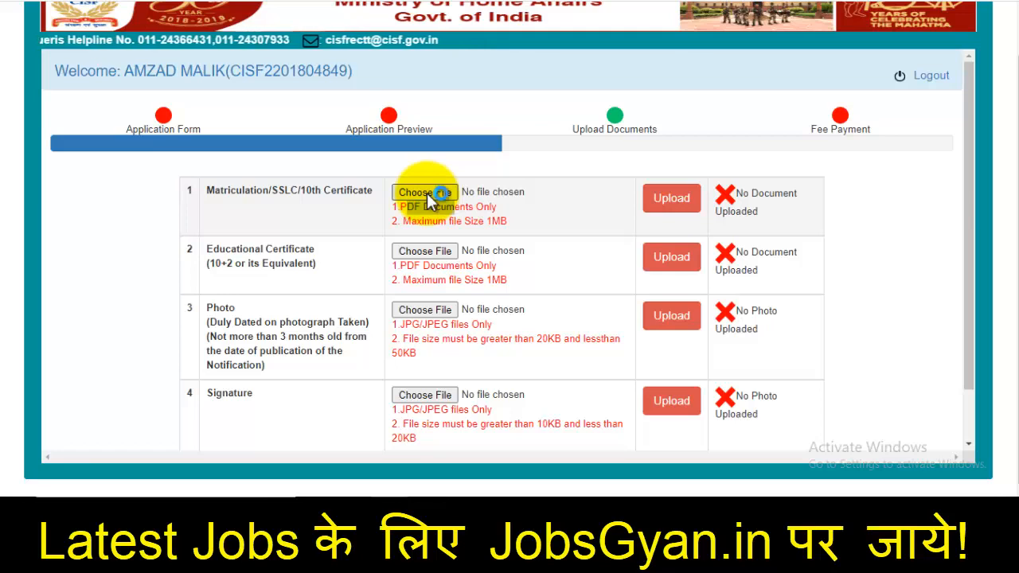
left_click(427, 193)
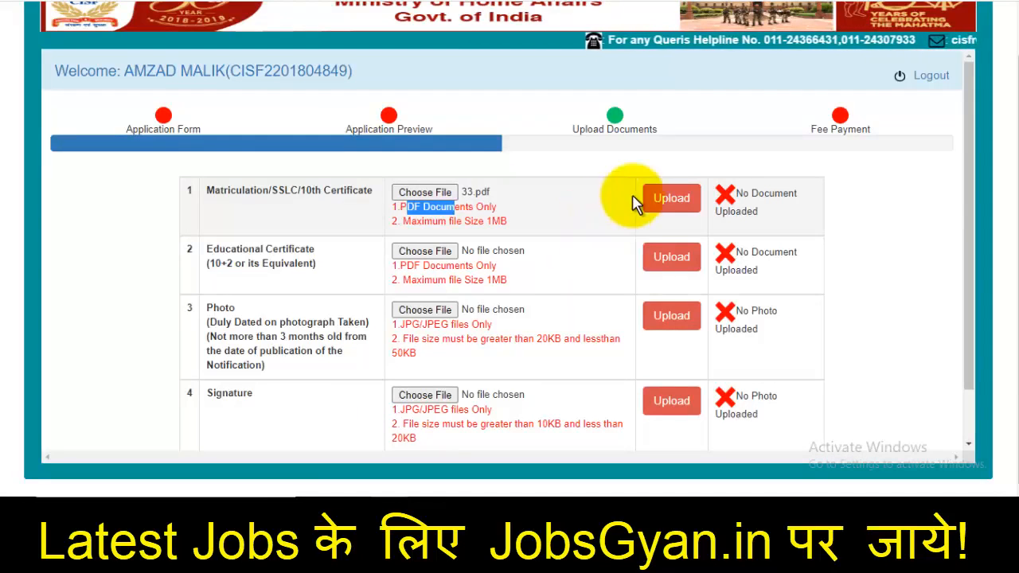
left_click(673, 199)
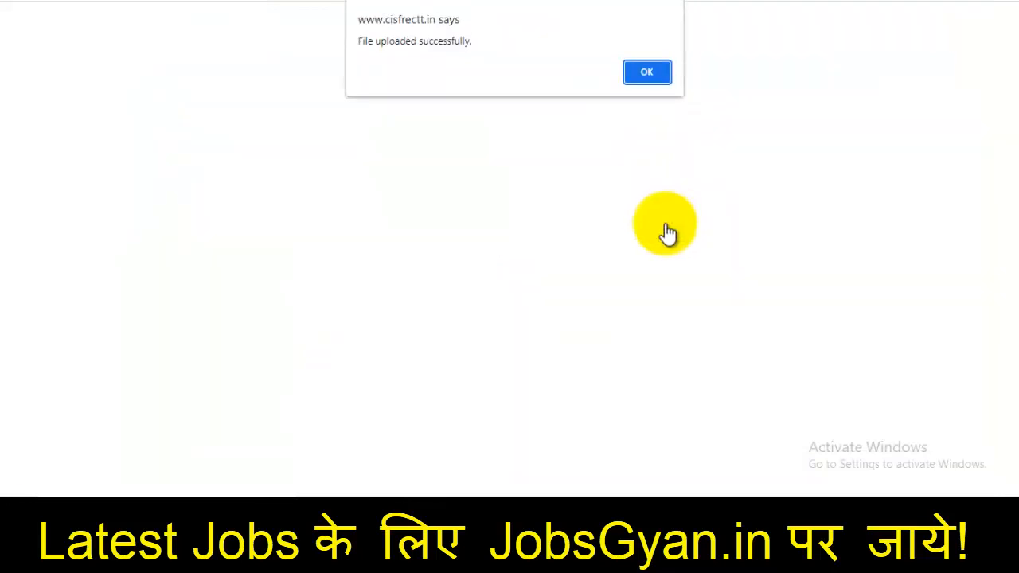
left_click(641, 70)
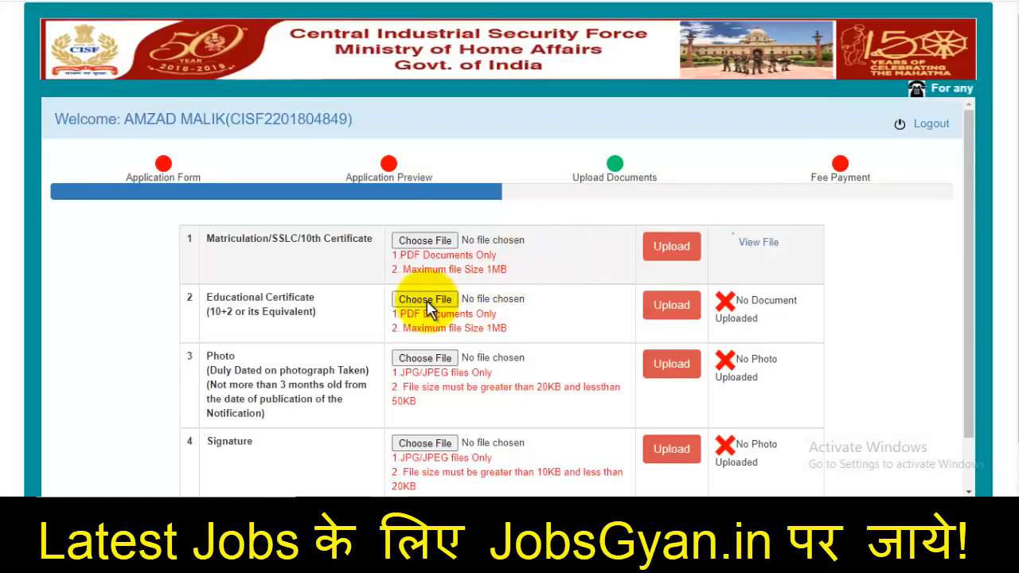
Find 33.pdf by searching '33', attach it to the Educational Certificate (10+2) row, and upload it
scroll(430, 308, "down", 1)
left_click(437, 245)
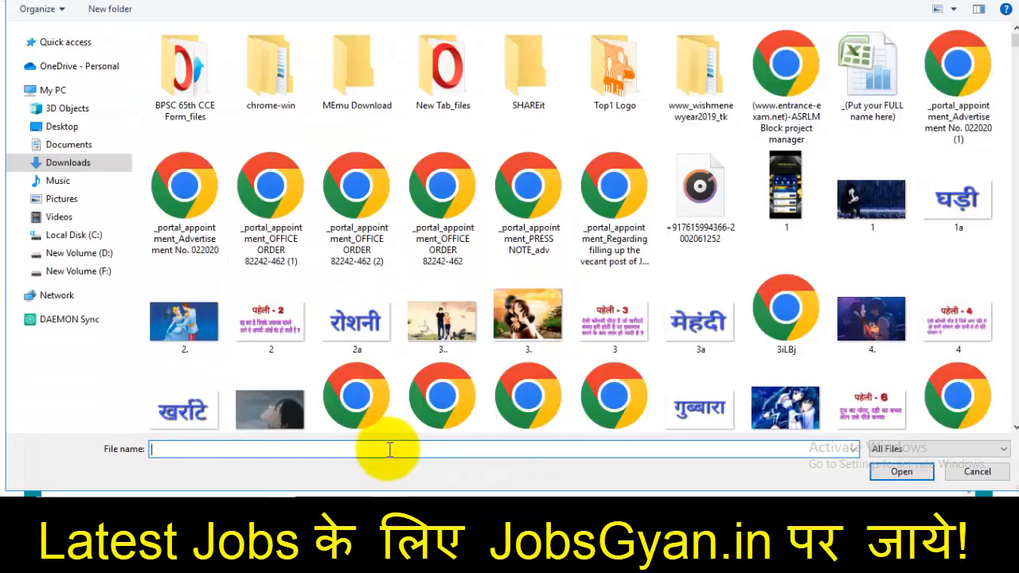
type("33")
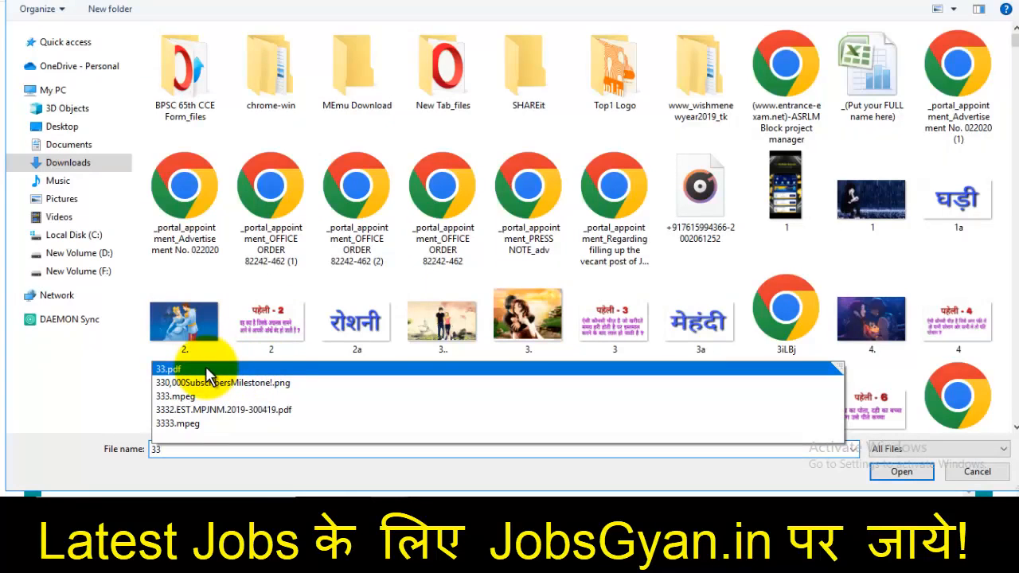
left_click(221, 369)
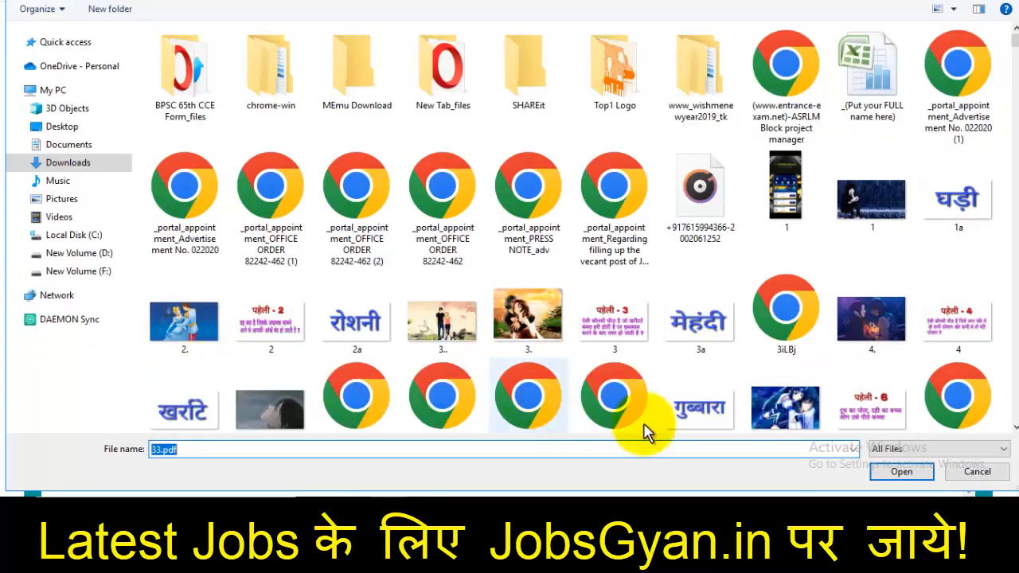
left_click(897, 472)
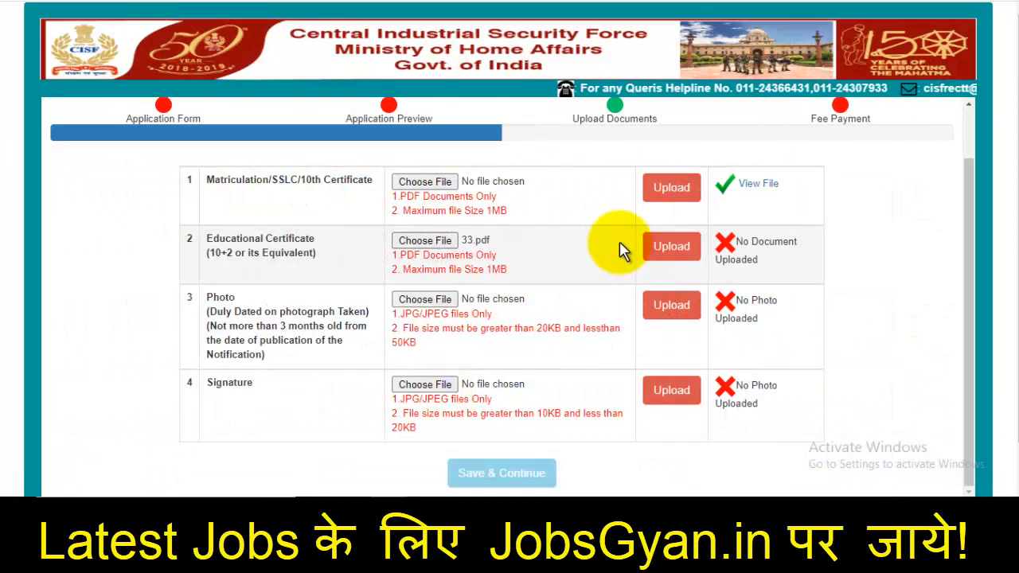
left_click(671, 248)
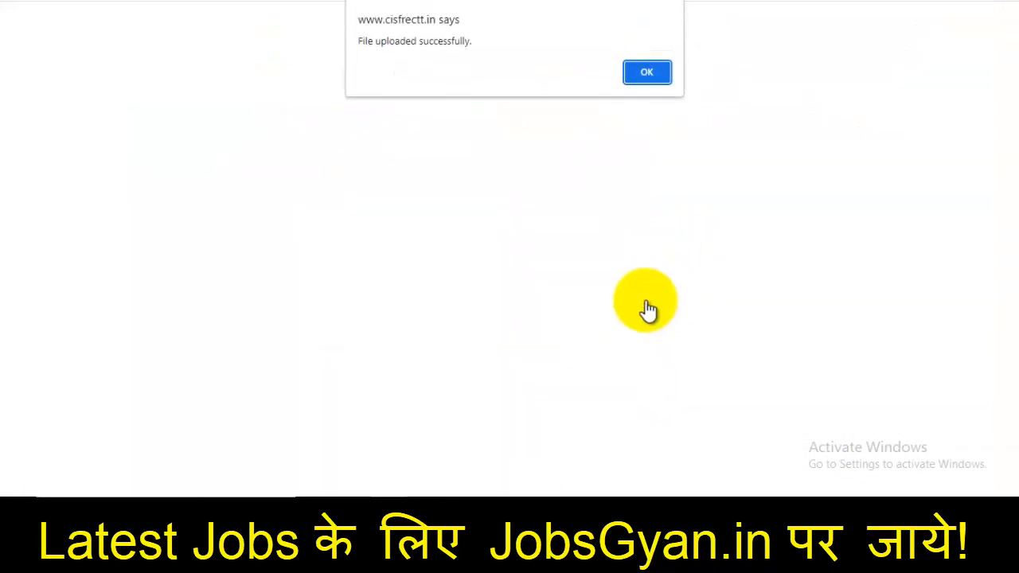
left_click(664, 73)
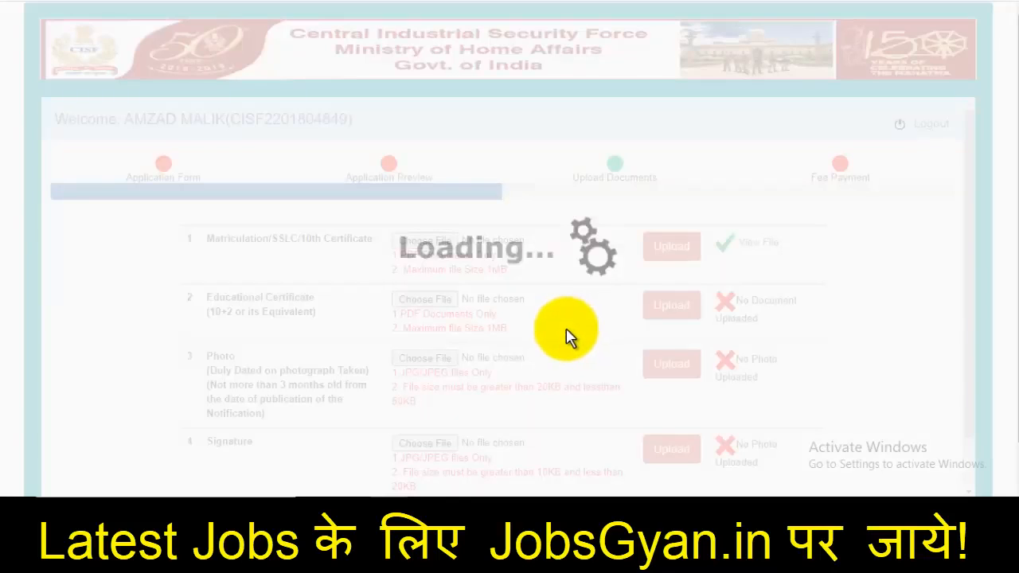
scroll(519, 353, "down", 1)
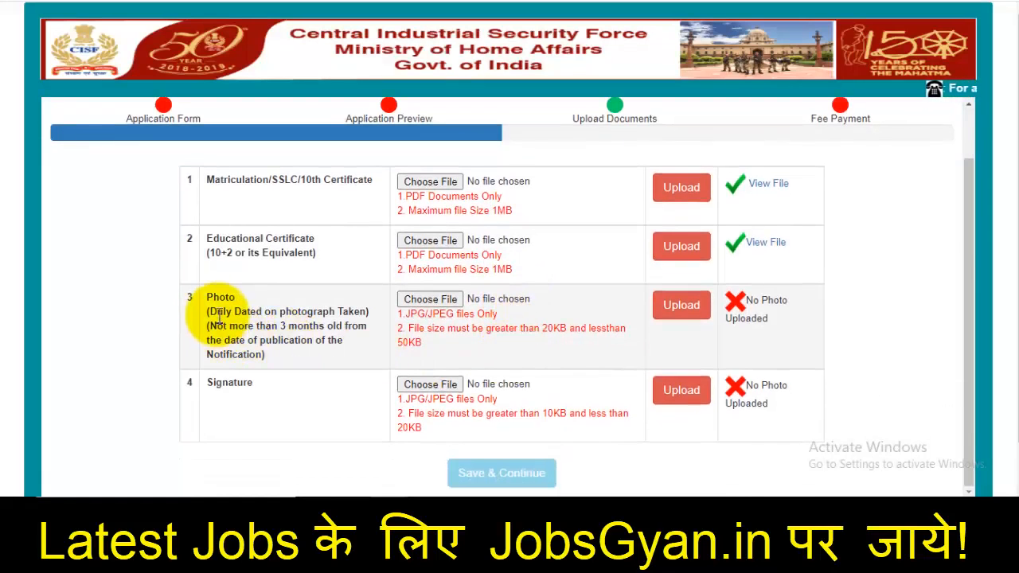
Attach HPVNLAE.jpg from the Pictures folder to the Photo row and upload it
left_click_drag(208, 312, 263, 342)
left_click(437, 301)
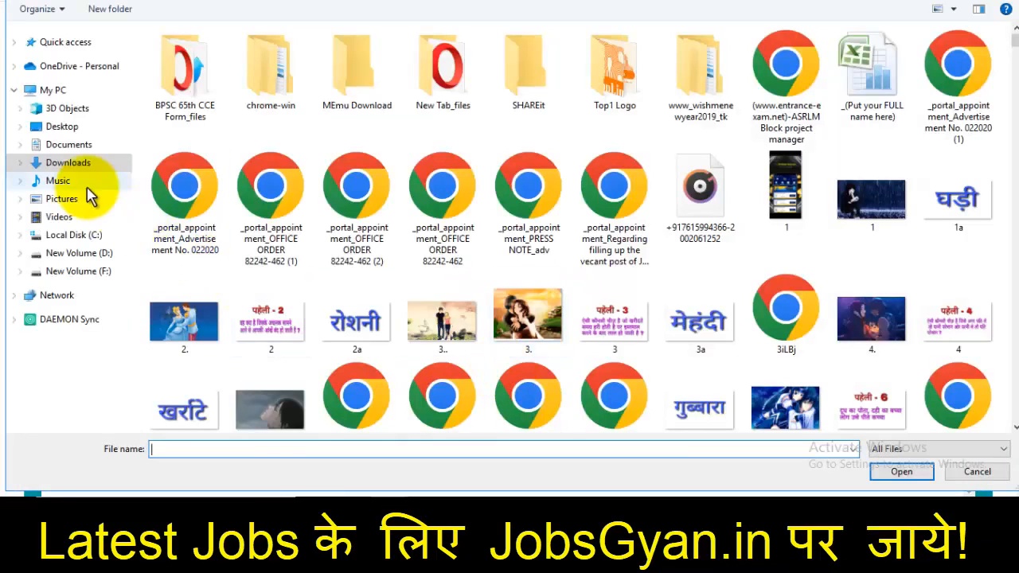
left_click(87, 198)
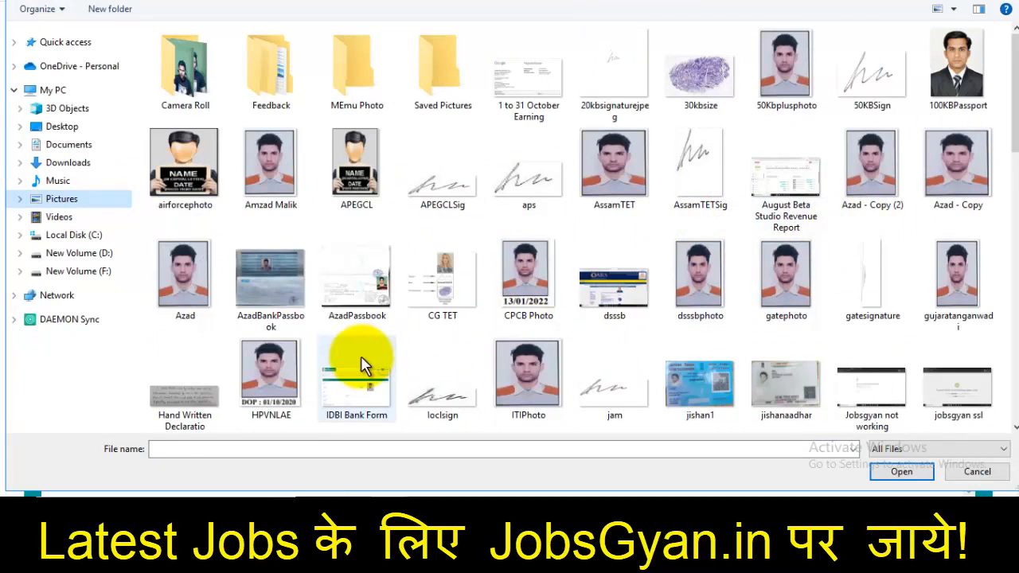
left_click(256, 374)
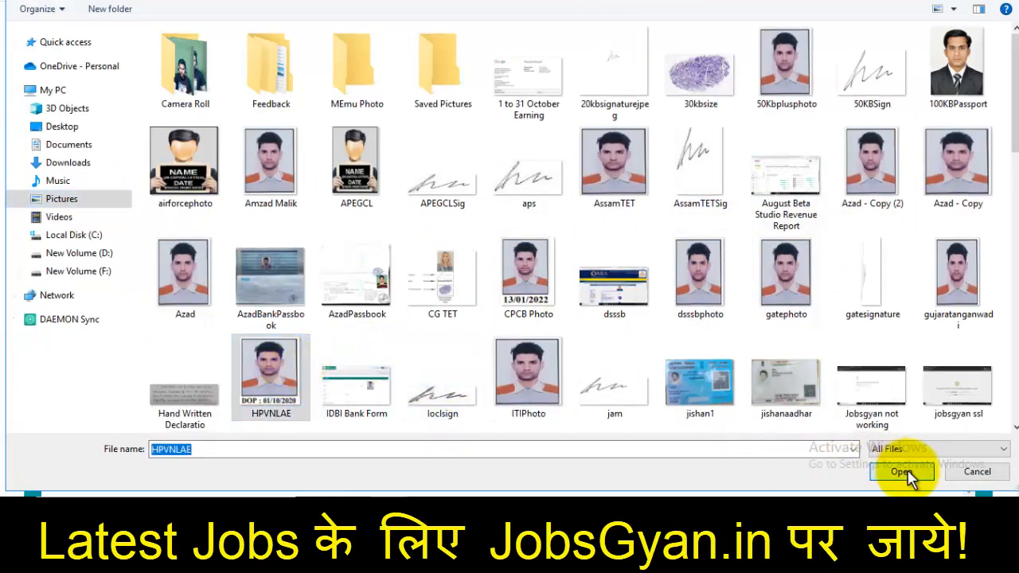
left_click(903, 472)
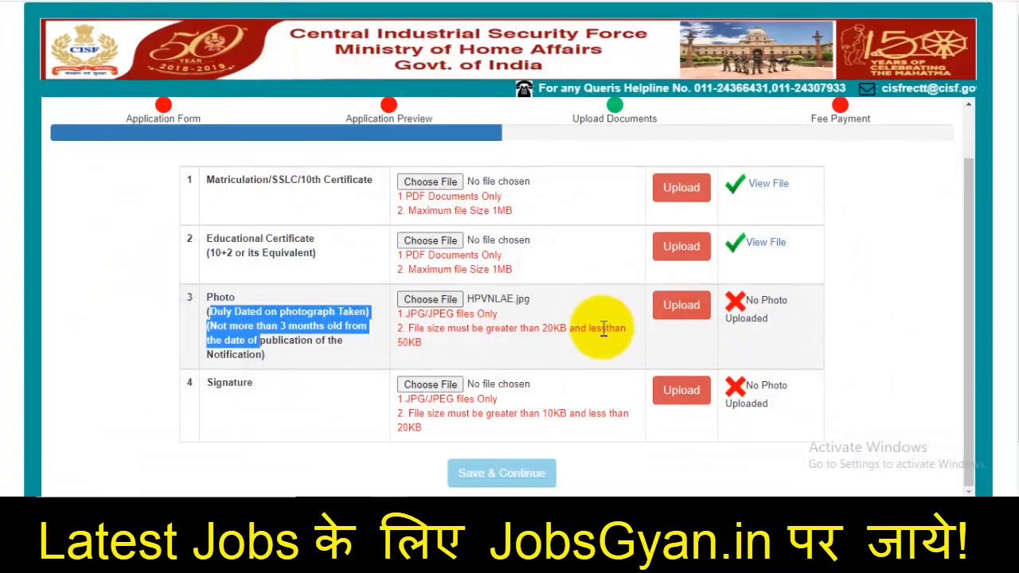
left_click(689, 310)
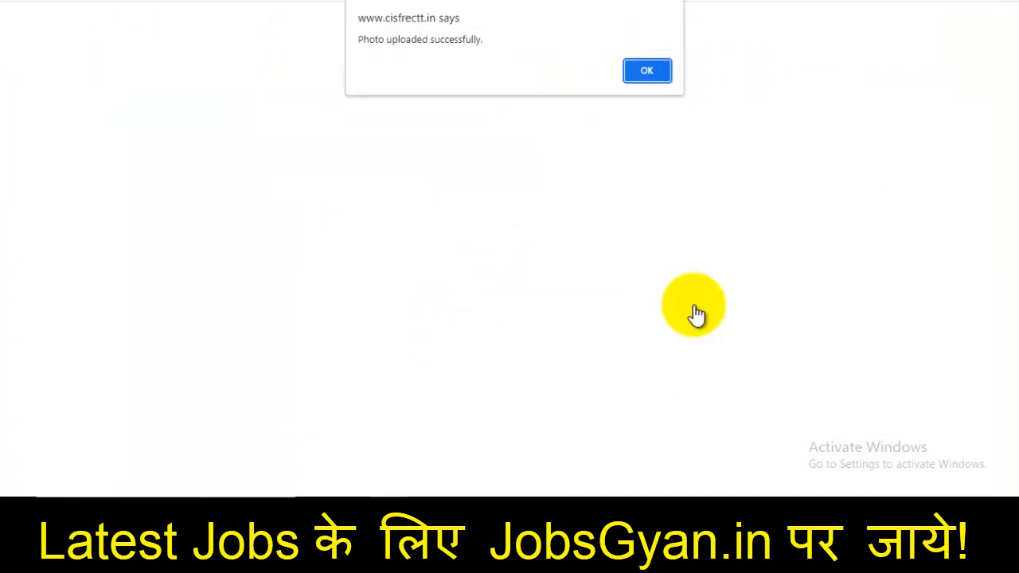
left_click(646, 72)
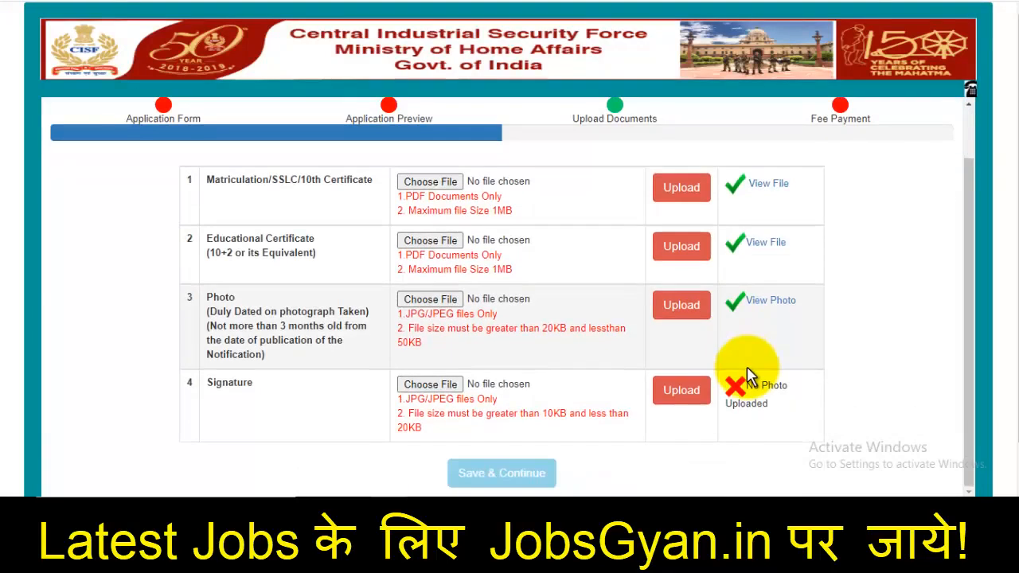
Choose the signature image for the Signature row and upload it
left_click(414, 390)
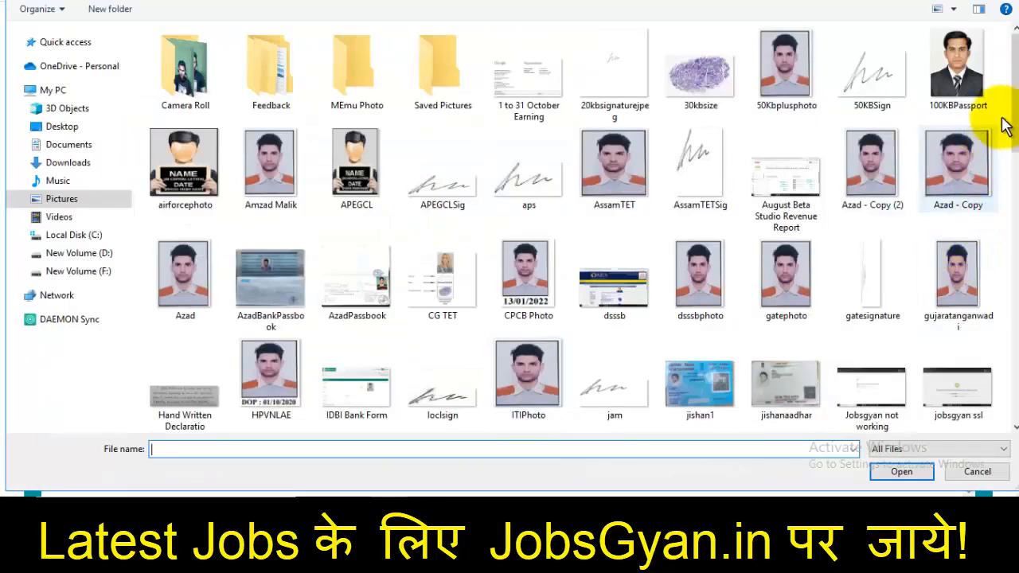
scroll(992, 289, "down", 10)
scroll(1002, 317, "down", 1)
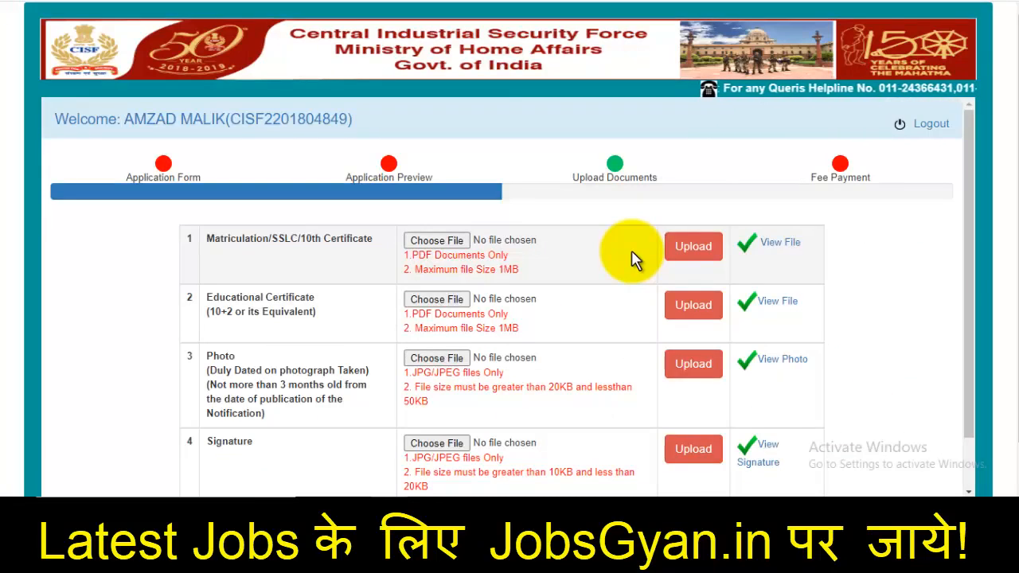
scroll(637, 262, "down", 1)
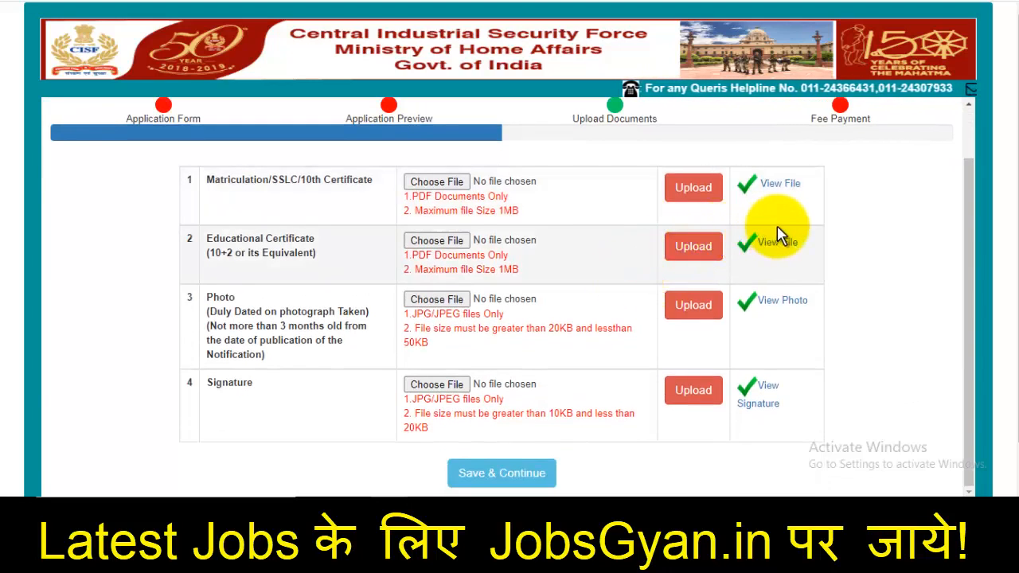
scroll(766, 273, "down", 1)
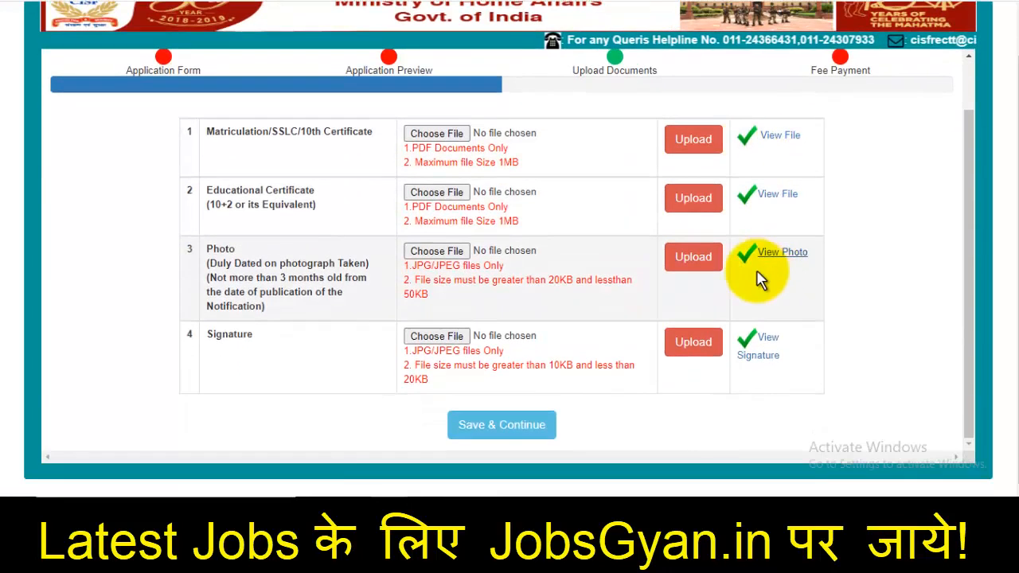
Submit all four documents with Save & Continue and acknowledge the 'Documents have been submitted successfully' alert
left_click(509, 427)
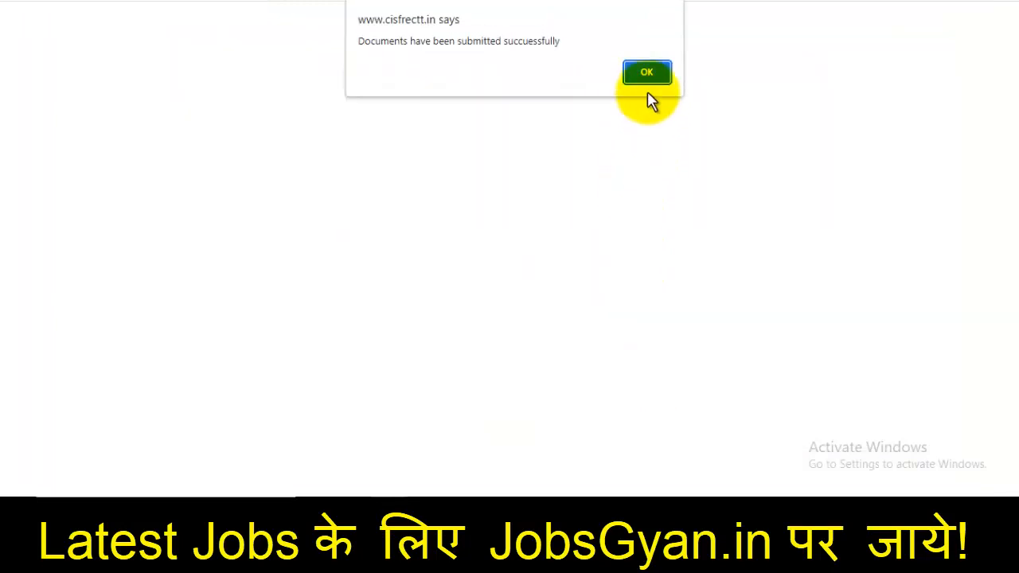
left_click(646, 73)
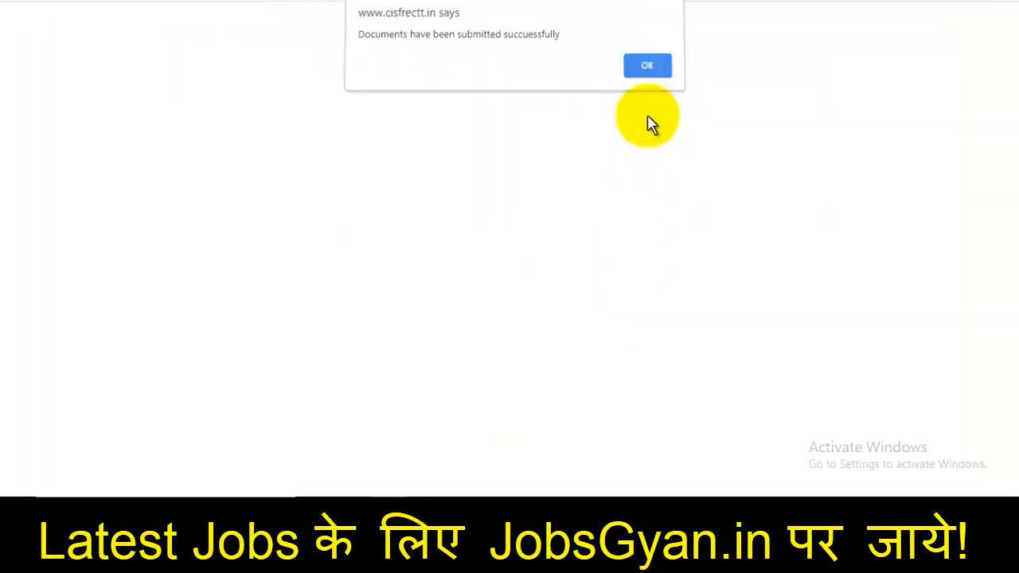